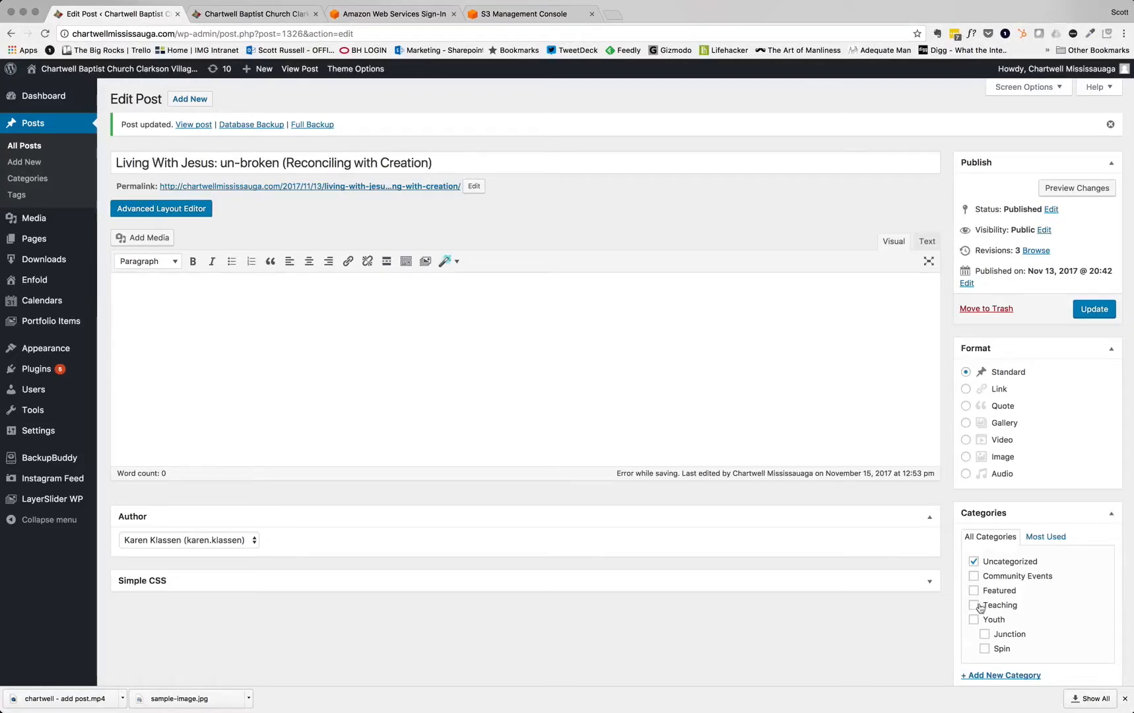
Step: File the post under Teaching instead of Uncategorized and prefix its title with "November 12, 2017 - "
{"action": "left_click", "coordinate": [973, 561]}
{"action": "left_click_drag", "start_coordinate": [116, 162], "coordinate": [482, 159]}
{"action": "left_click", "coordinate": [489, 163]}
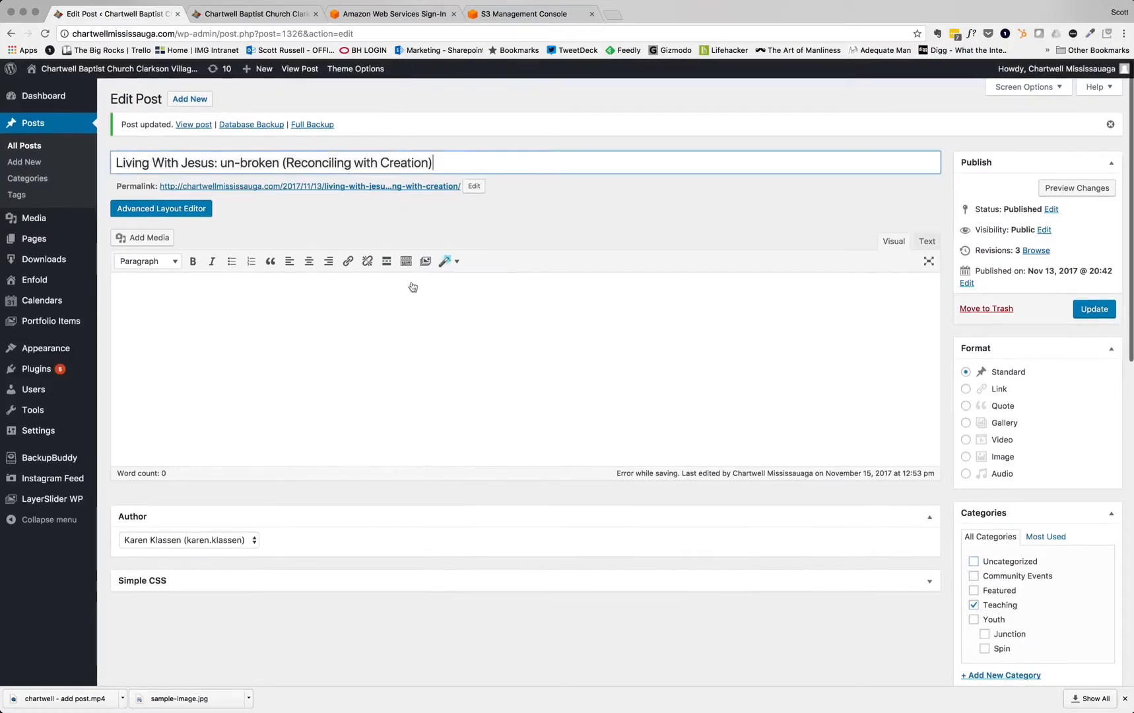
{"action": "left_click", "coordinate": [117, 162]}
{"action": "type", "text": "Nove"}
{"action": "type", "text": "mber 12, 2"}
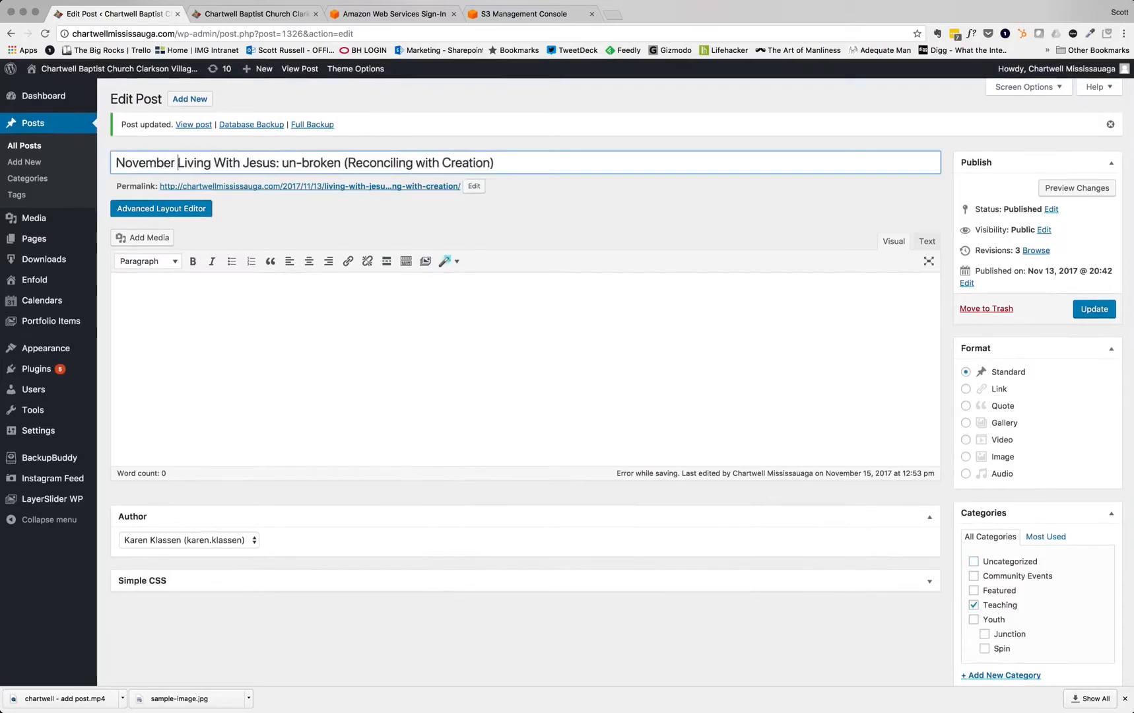
{"action": "type", "text": "07"}
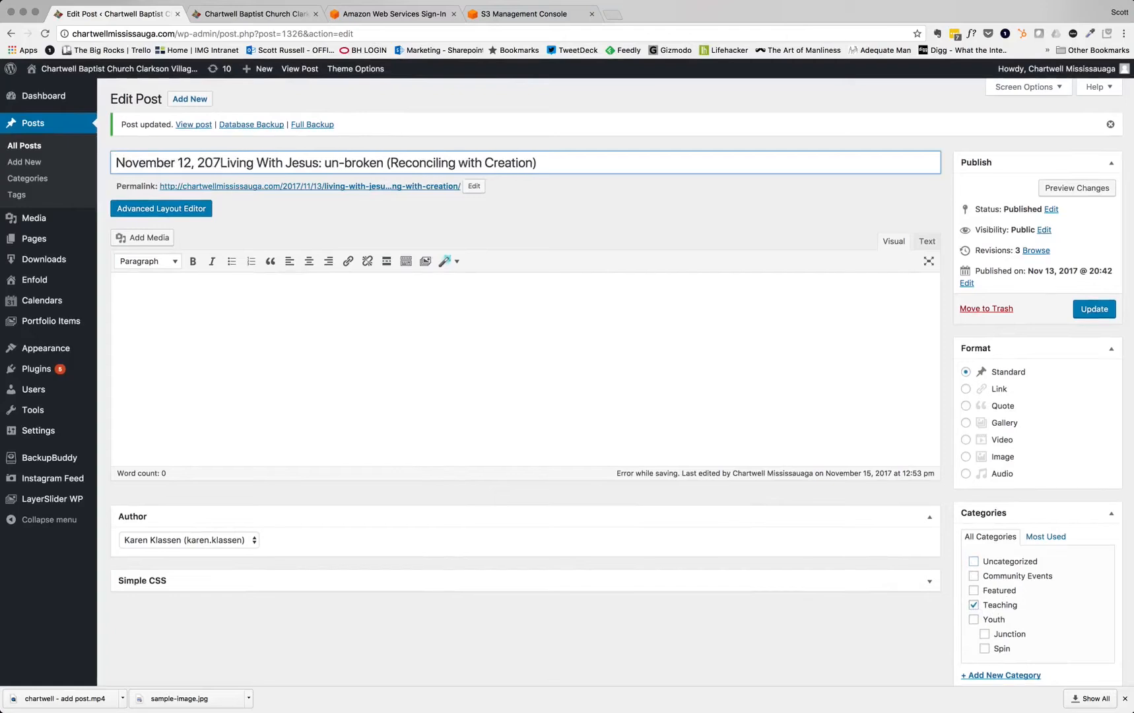
{"action": "key", "text": "BackSpace"}
{"action": "type", "text": "17 -"}
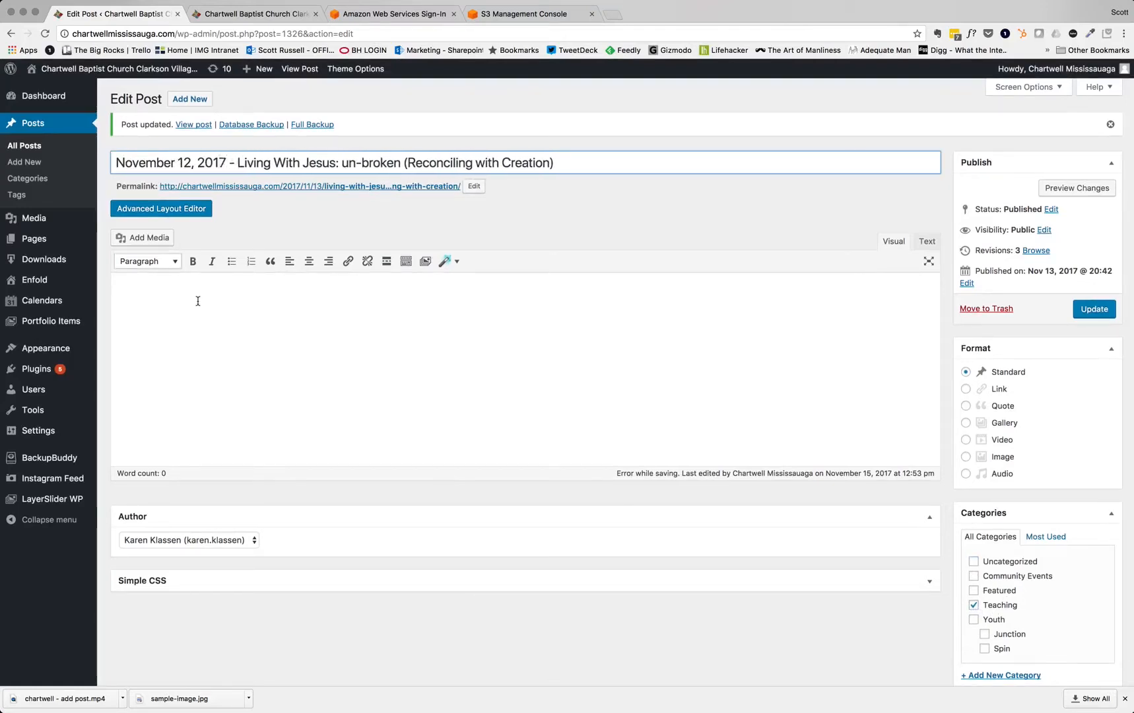
Step: Enter "Sermon:" as the first line of the post body
{"action": "left_click", "coordinate": [227, 298]}
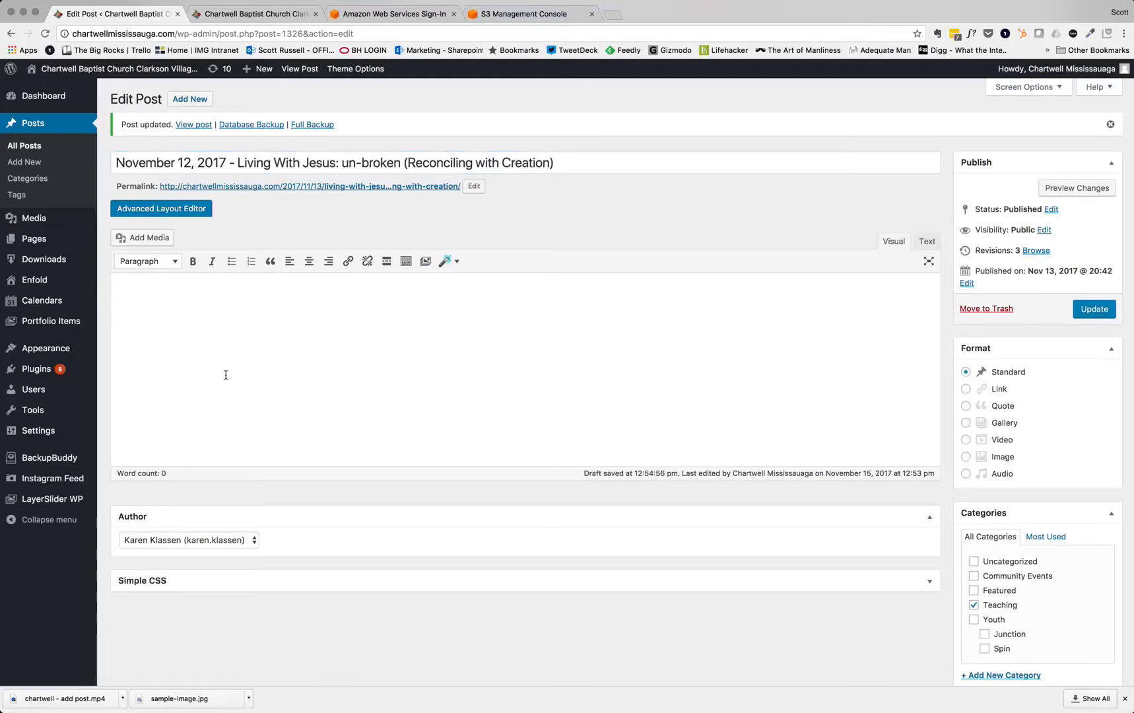
{"action": "type", "text": "Sermon:"}
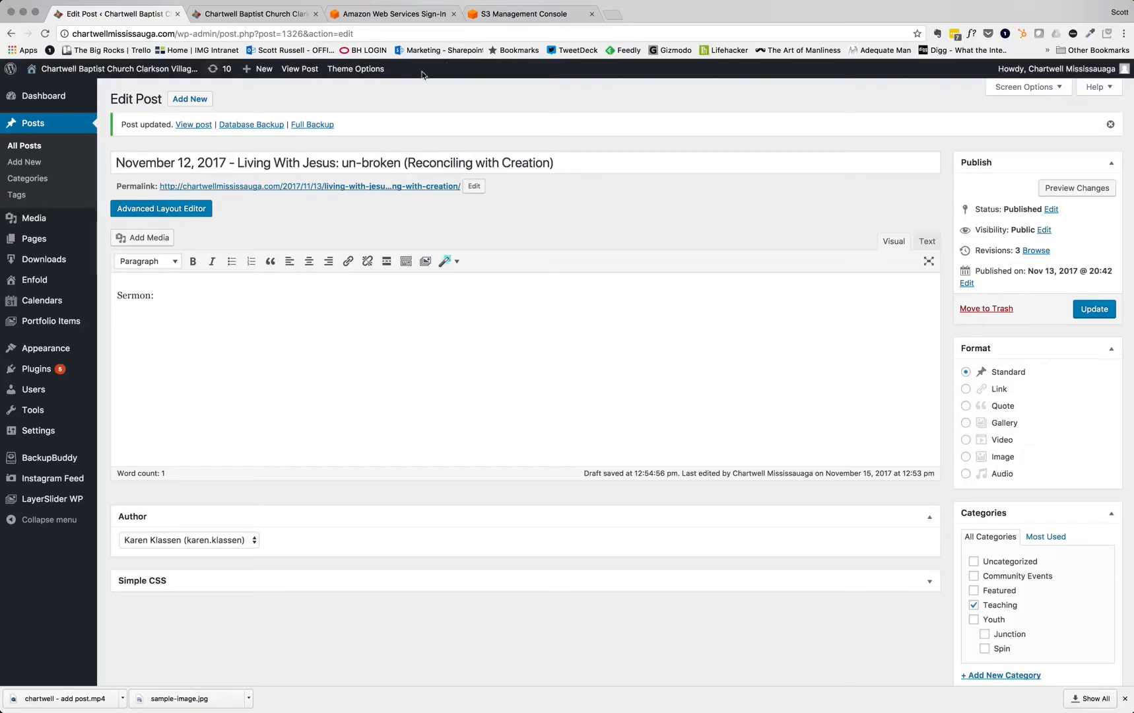
Step: Switch to Amazon Web Services, close the already open S3 console page, and sign in with the IAM user name and account password
{"action": "left_click", "coordinate": [514, 17]}
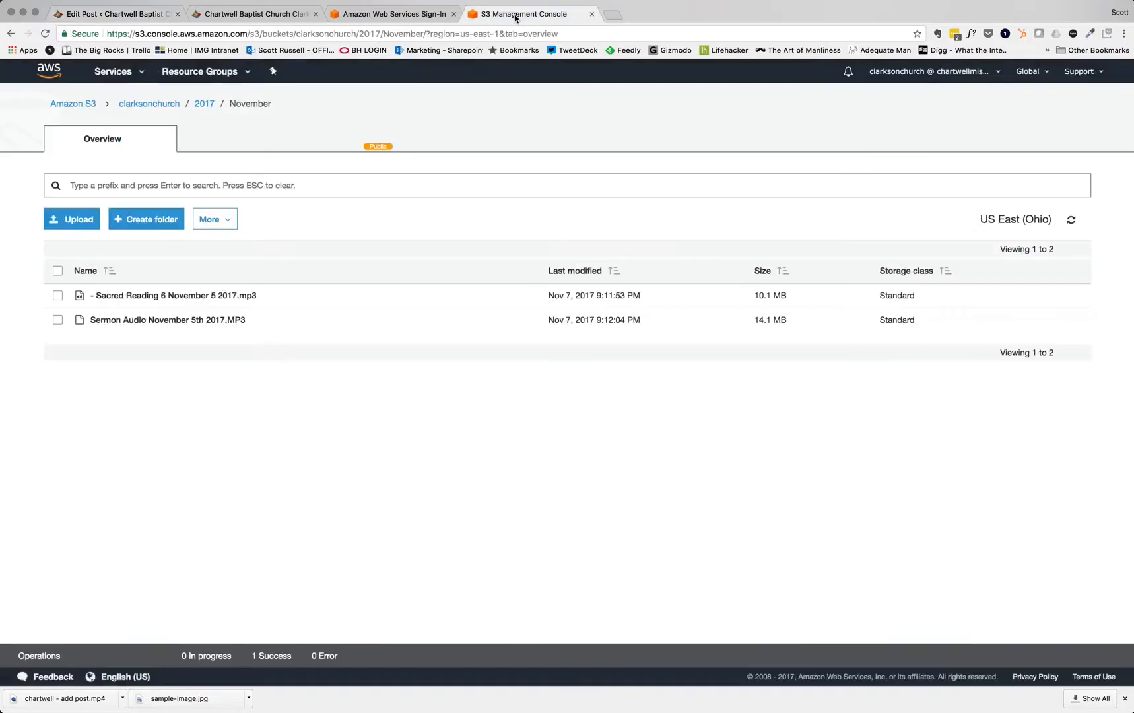
{"action": "left_click", "coordinate": [592, 14]}
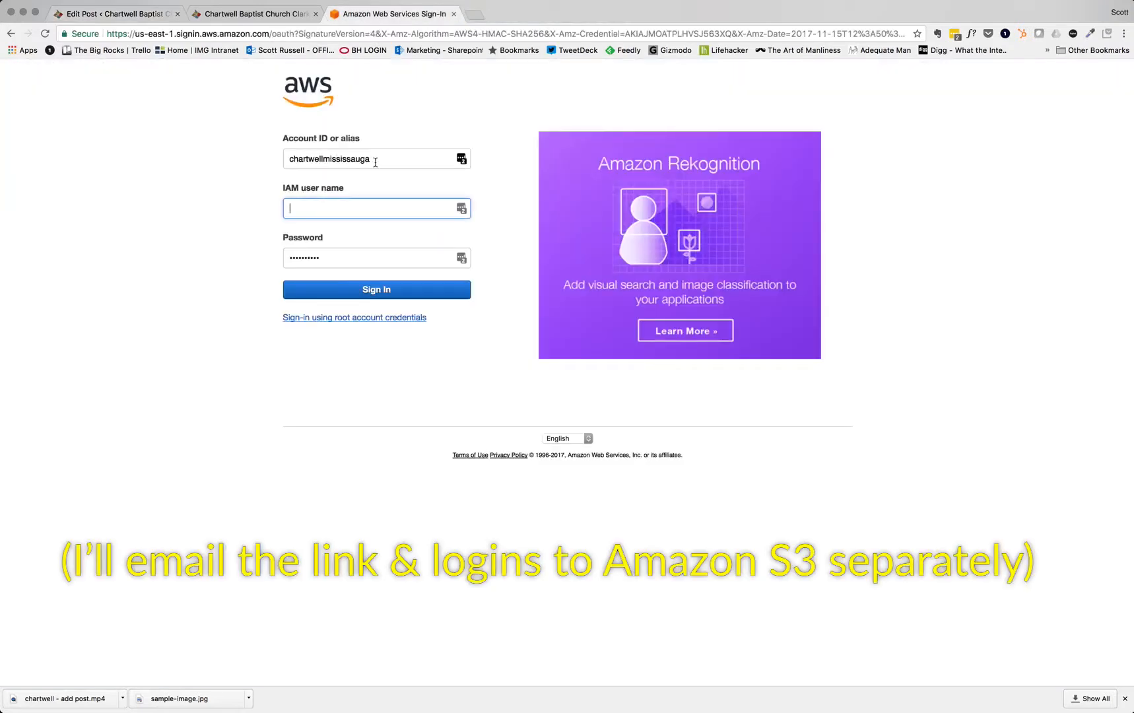
{"action": "left_click", "coordinate": [358, 205]}
{"action": "left_click", "coordinate": [210, 195]}
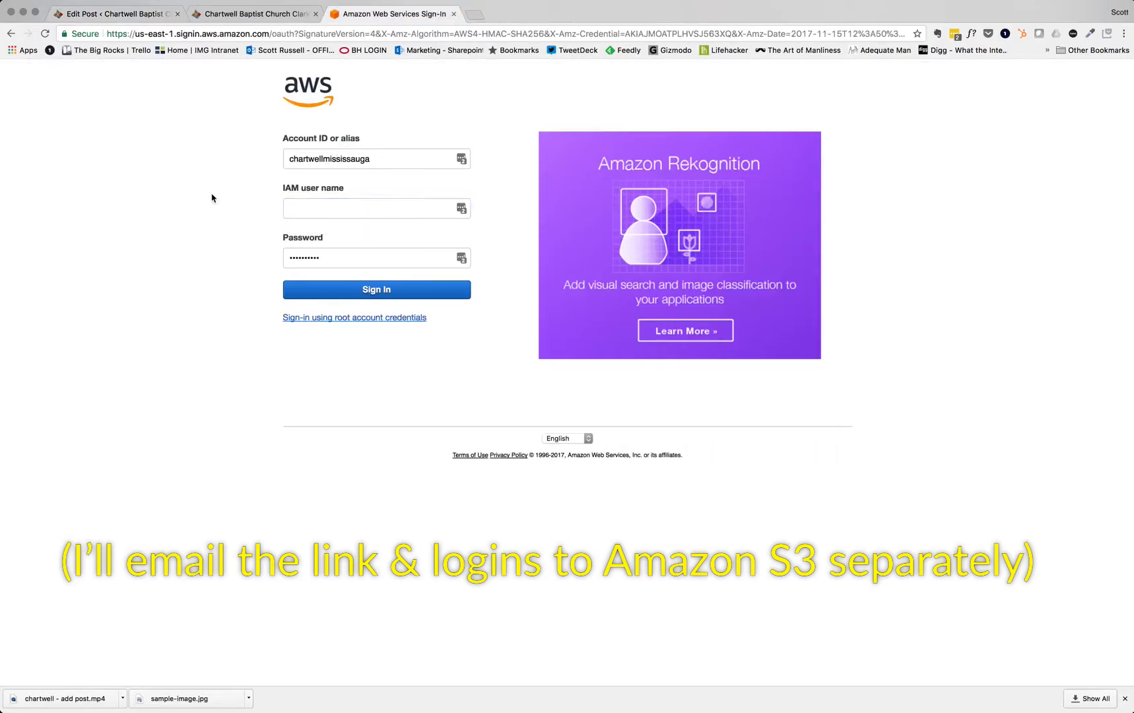
{"action": "left_click", "coordinate": [347, 204]}
{"action": "type", "text": "c"}
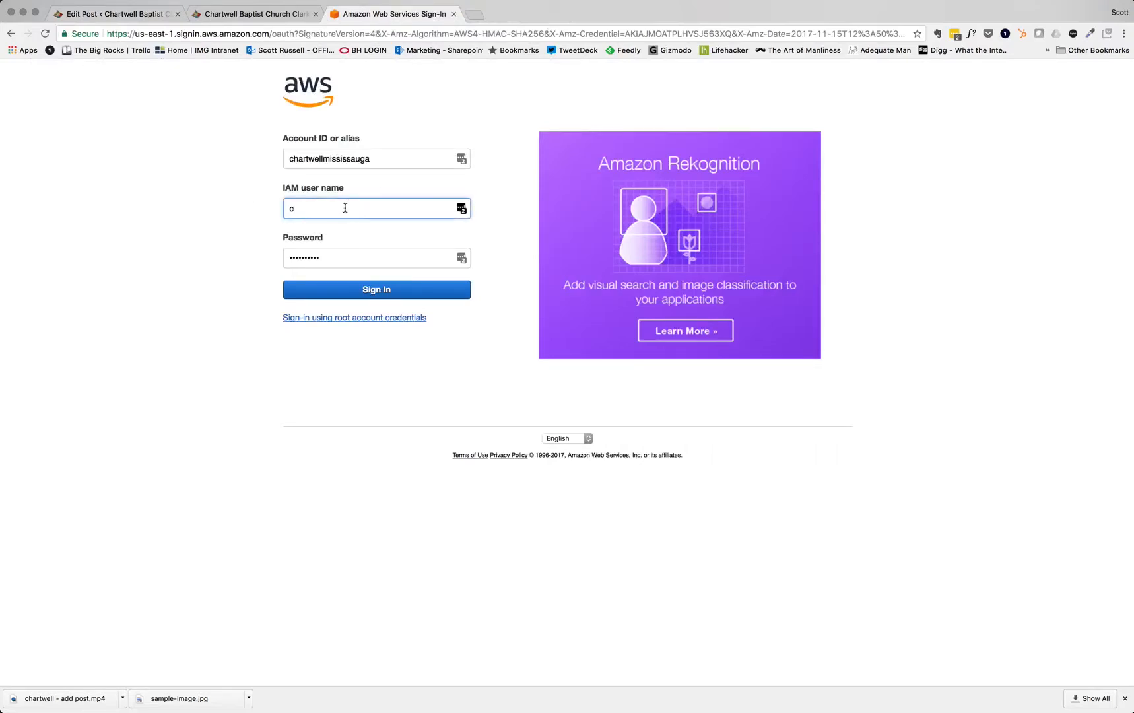
{"action": "type", "text": "larksonchg"}
{"action": "type", "text": "urch"}
{"action": "key", "text": "Tab"}
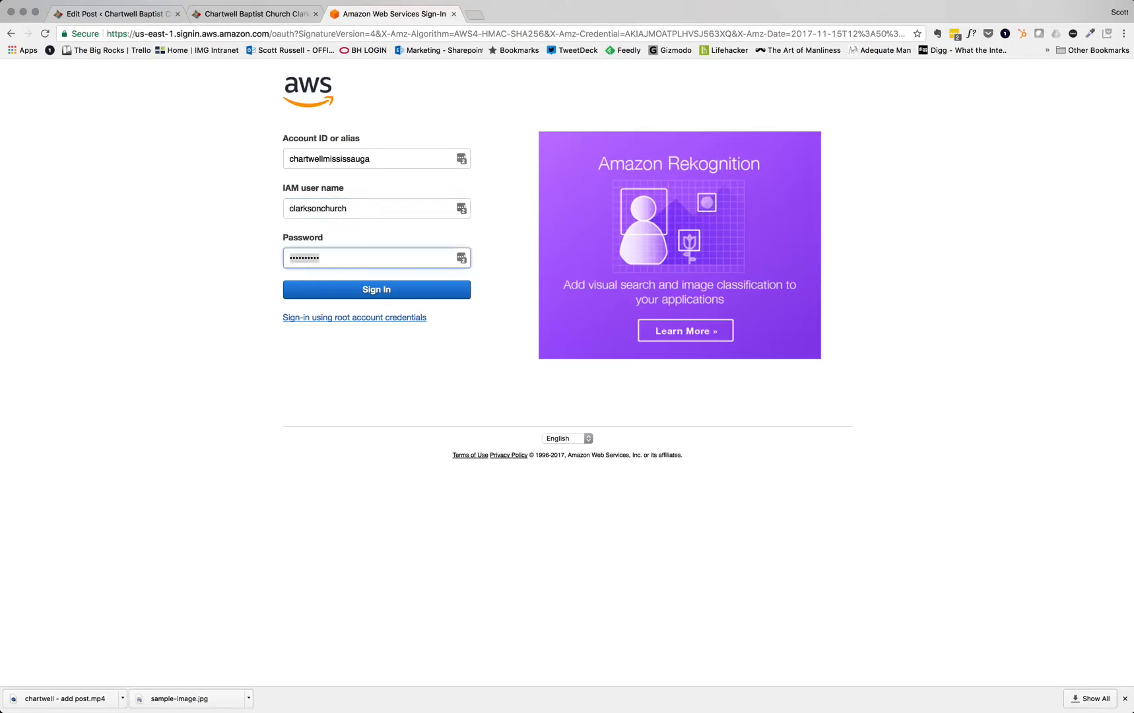
{"action": "type", "text": "•"}
{"action": "left_click", "coordinate": [384, 294]}
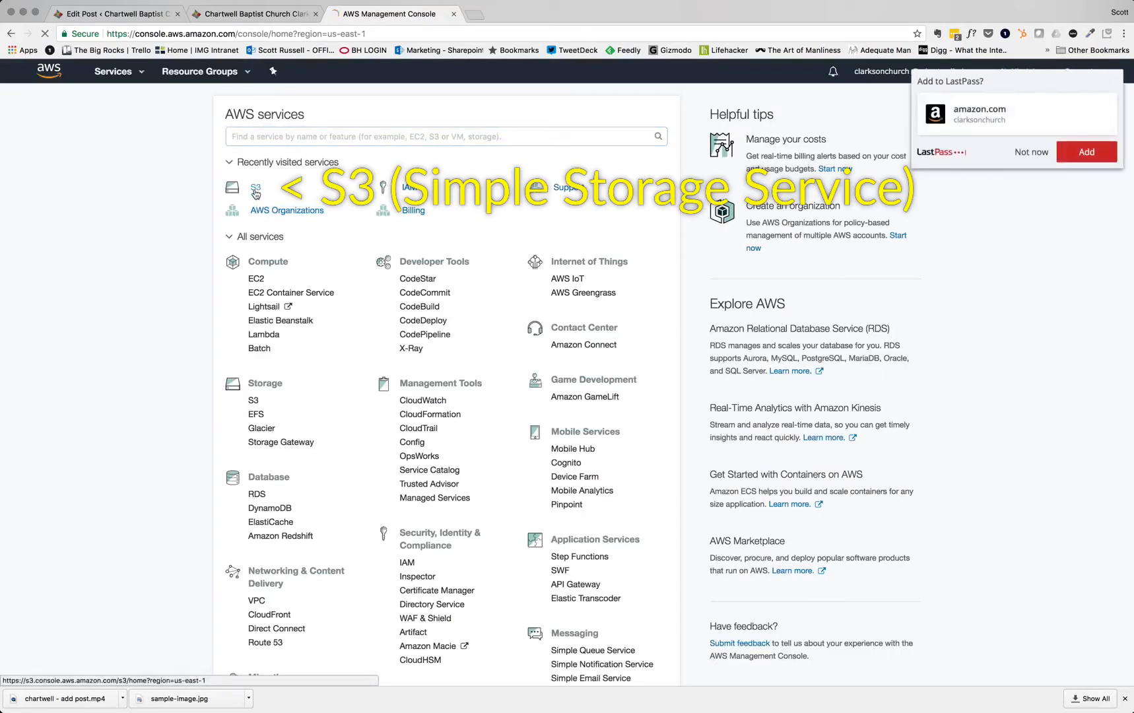
Step: Open S3, dismiss the offer to save the login, and go to the clarksonchurch bucket's 2017/November folder
{"action": "left_click", "coordinate": [255, 192]}
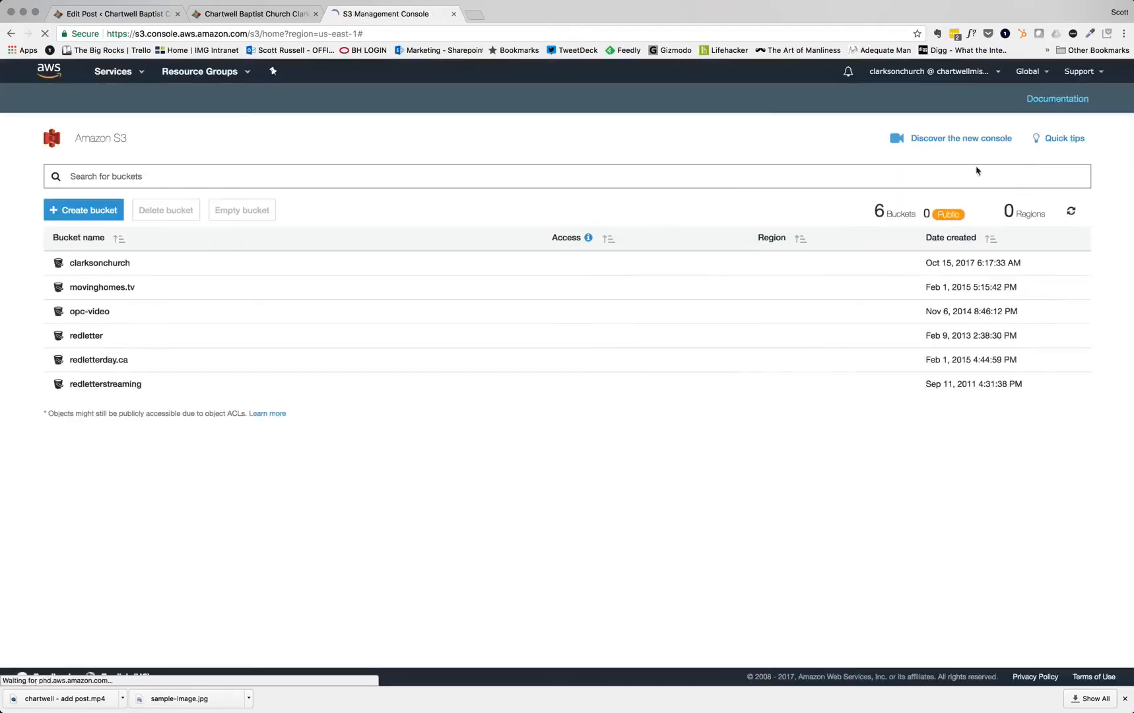
{"action": "left_click", "coordinate": [1040, 153]}
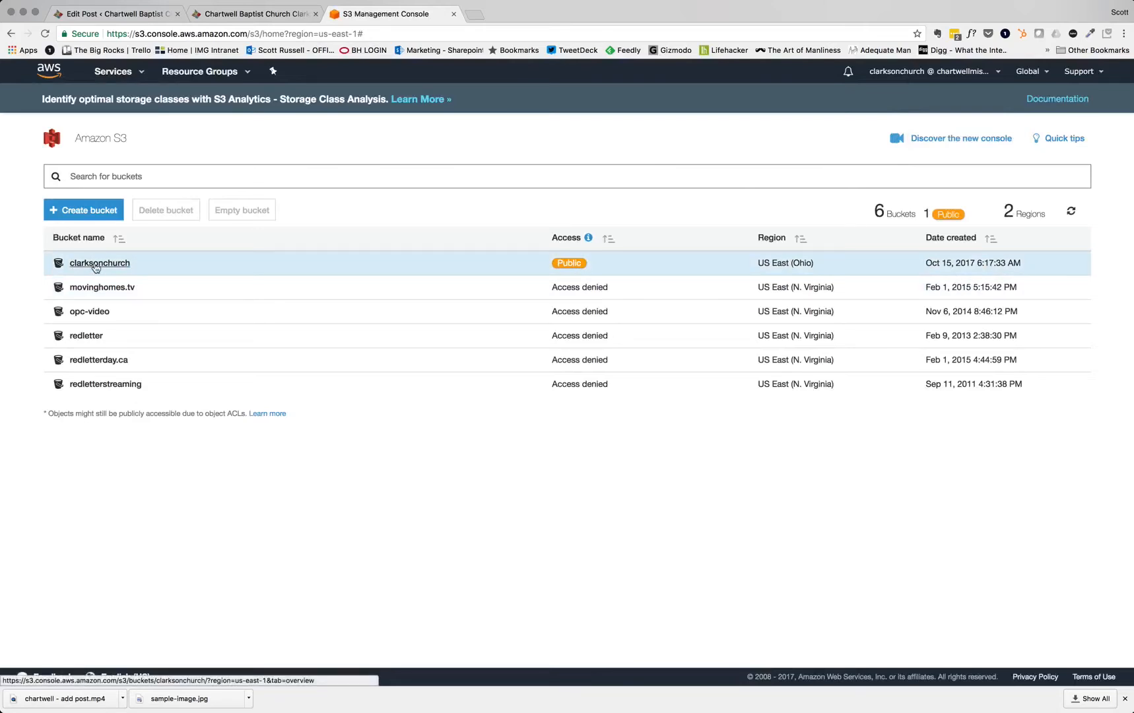
{"action": "left_click", "coordinate": [95, 264]}
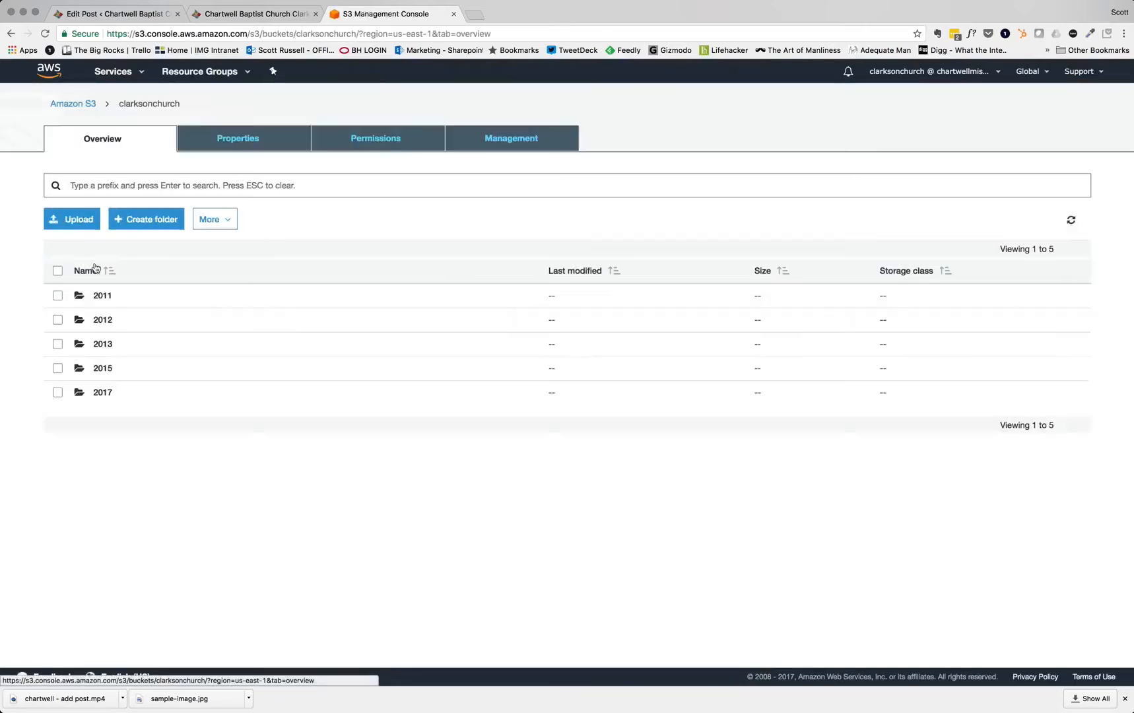
{"action": "left_click", "coordinate": [102, 393]}
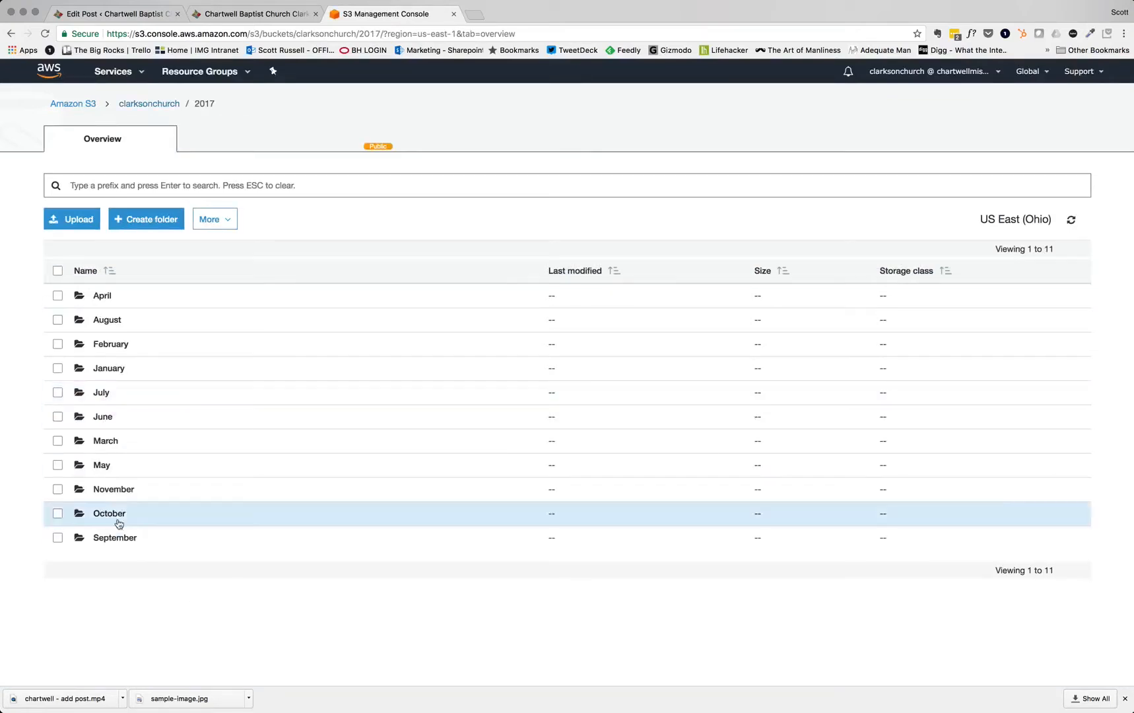
{"action": "left_click", "coordinate": [113, 490]}
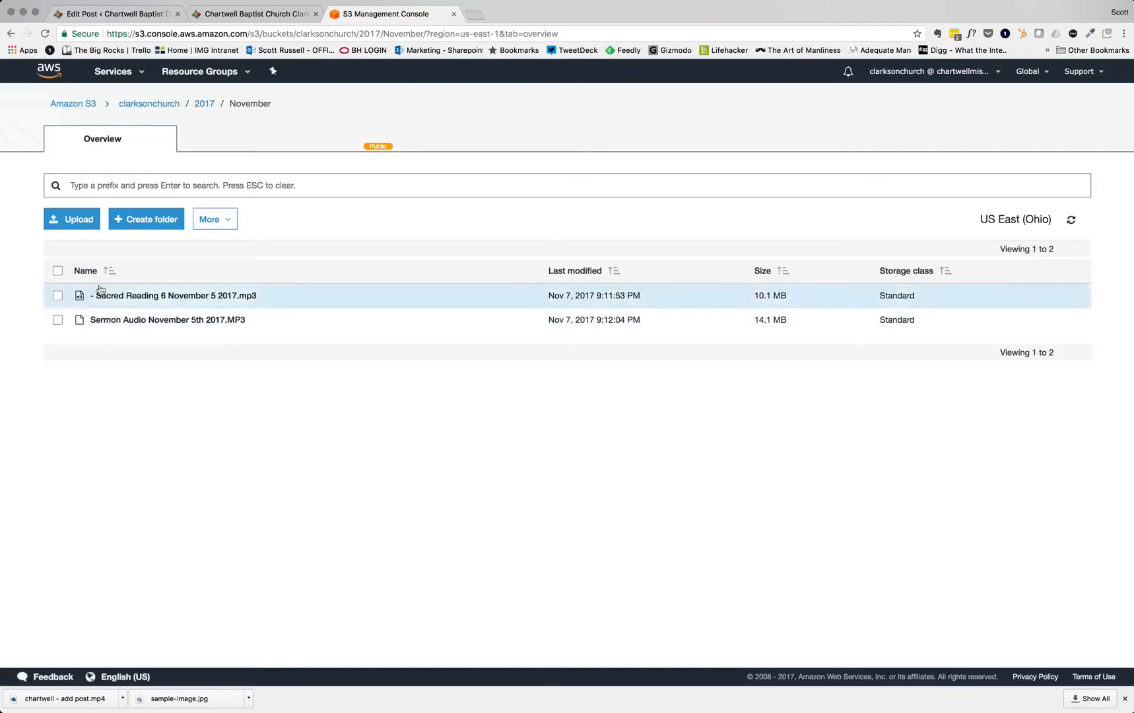
Step: Add Sermon Audio November 12 2017.MP3 and Sacred Reading 7 November 12 2017.mp3 from Dropbox (Personal)'s Sermon Audio/2017/November folder to a new upload
{"action": "left_click", "coordinate": [78, 220]}
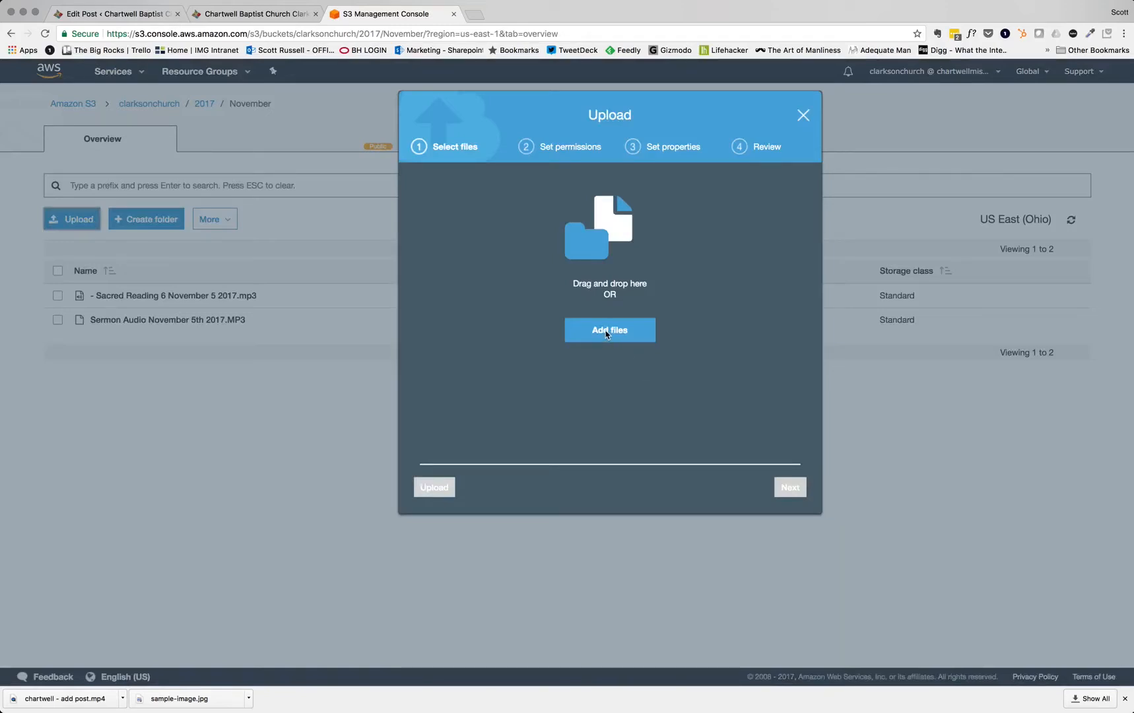
{"action": "left_click", "coordinate": [606, 331]}
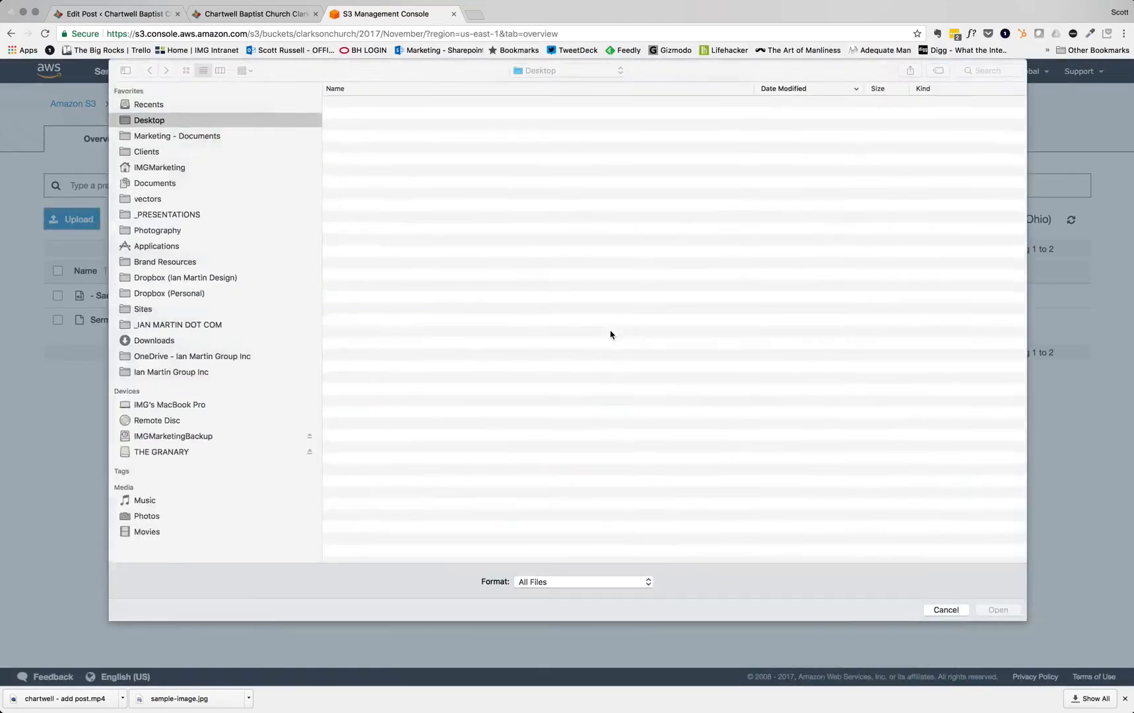
{"action": "left_click", "coordinate": [145, 297]}
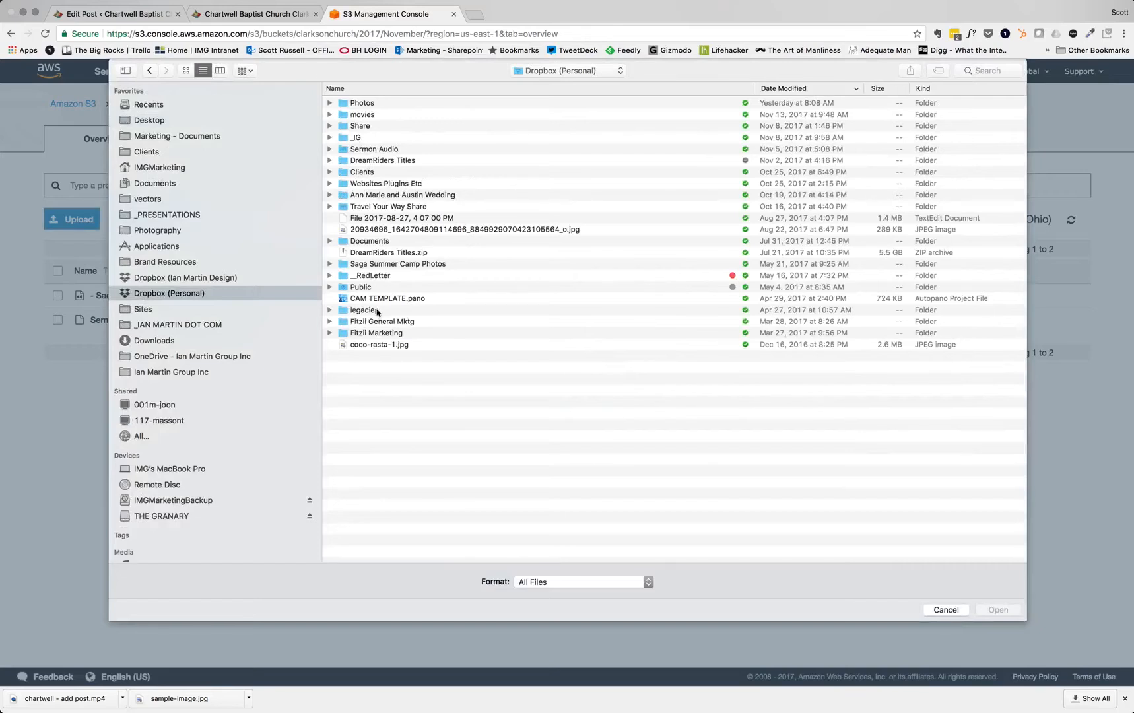
{"action": "double_click", "coordinate": [362, 150]}
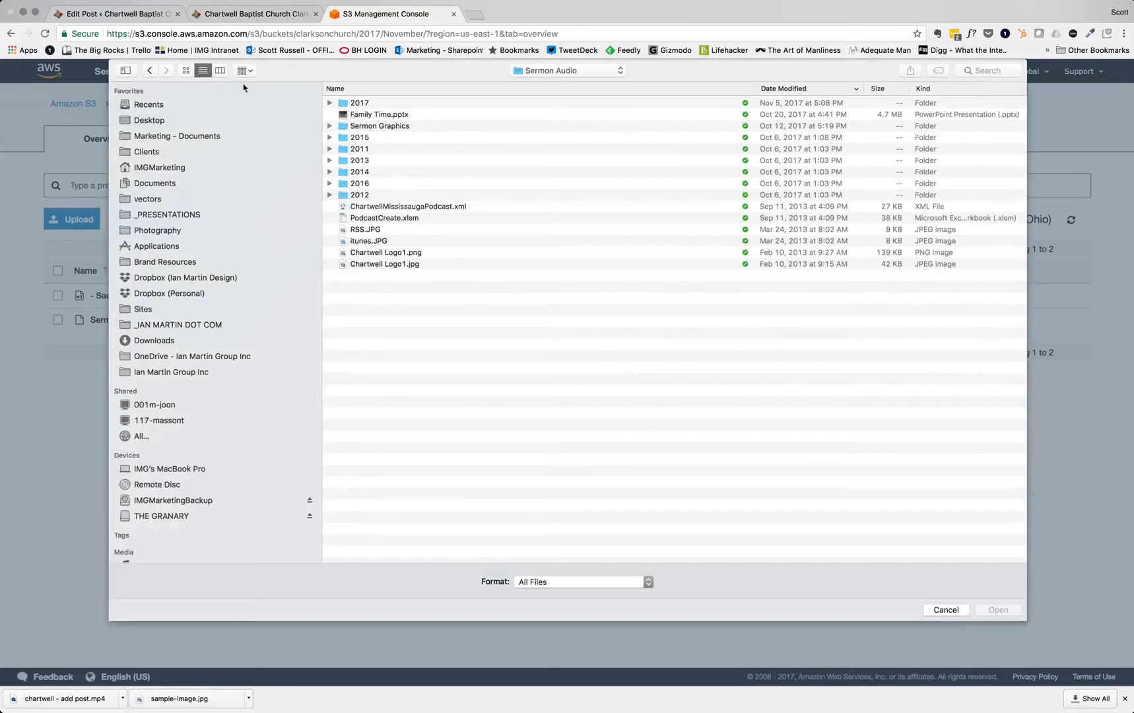
{"action": "double_click", "coordinate": [358, 107]}
{"action": "left_click", "coordinate": [343, 106]}
{"action": "double_click", "coordinate": [357, 103]}
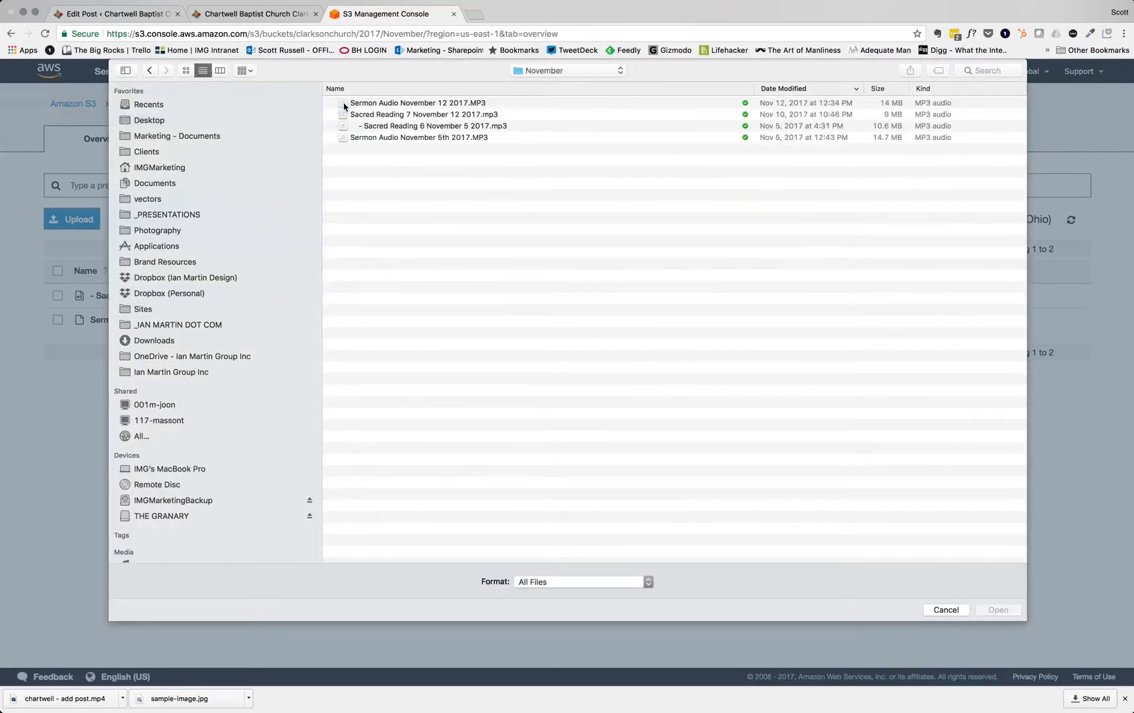
{"action": "left_click", "coordinate": [419, 106]}
{"action": "left_click", "coordinate": [416, 116], "text": "shift"}
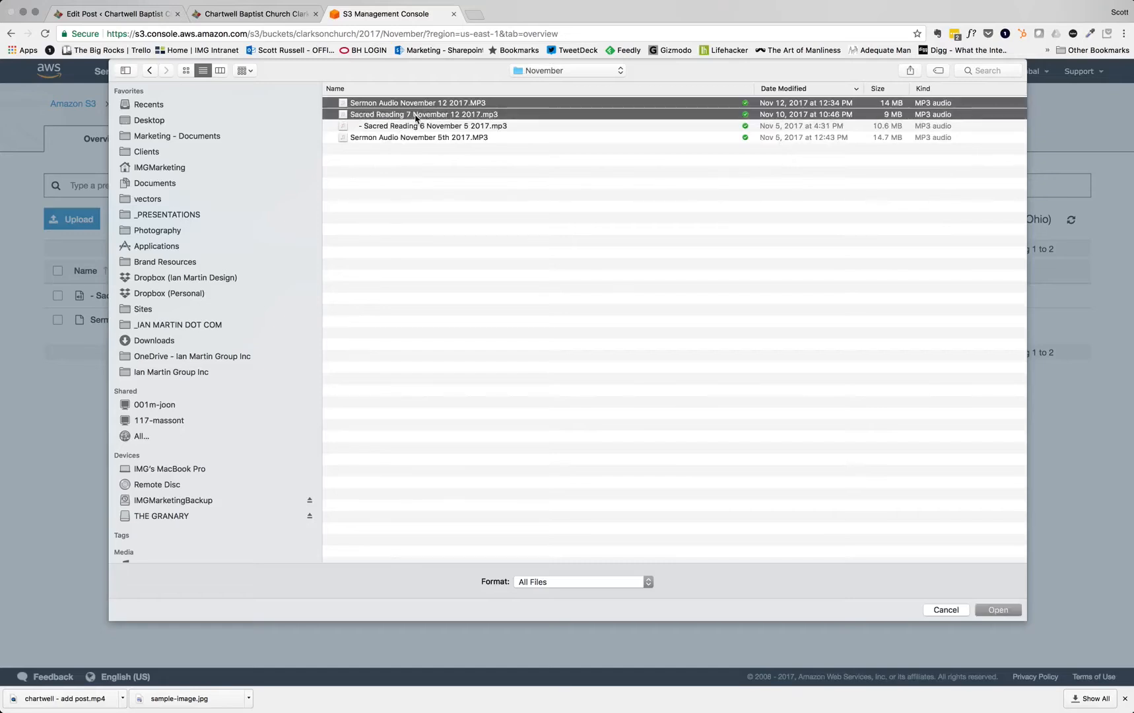
{"action": "left_click", "coordinate": [999, 609]}
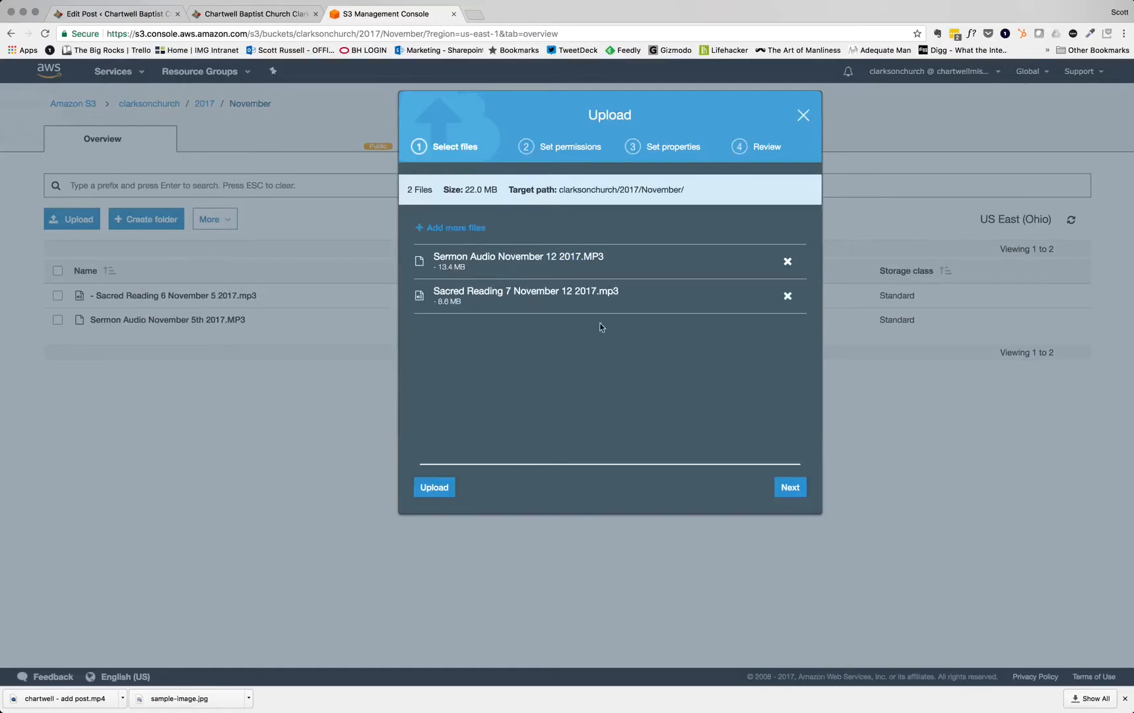
Step: Grant public read access to both audio files, keep the default storage properties, and upload them
{"action": "left_click", "coordinate": [792, 490]}
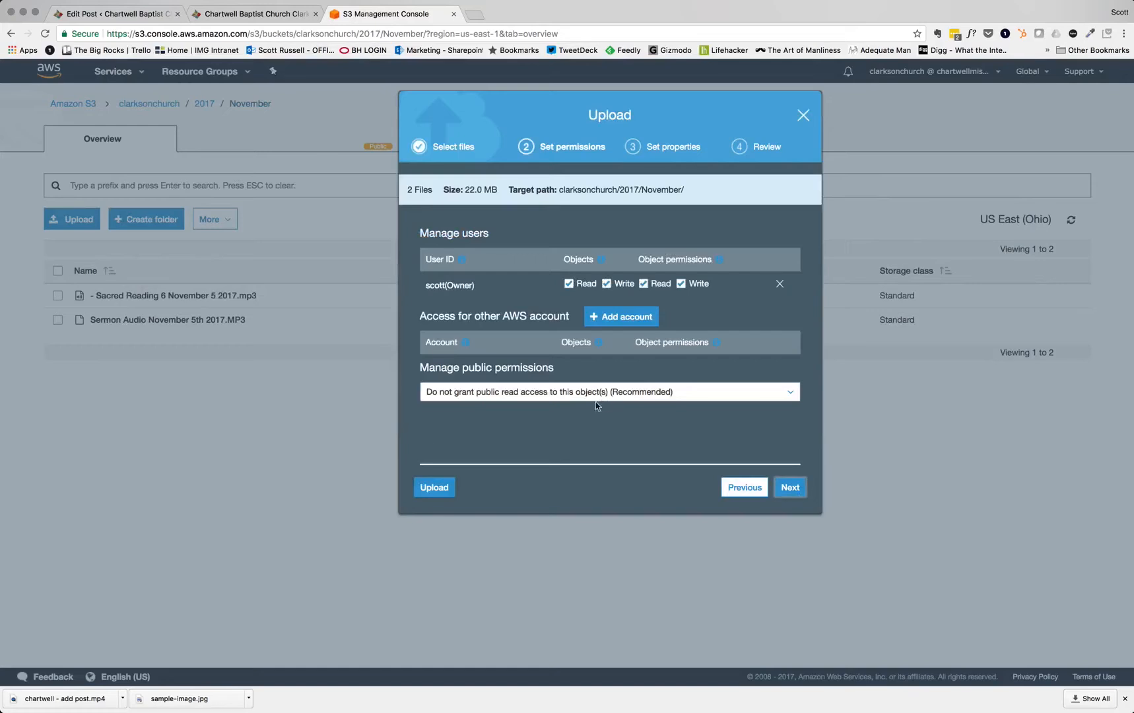
{"action": "left_click", "coordinate": [507, 393]}
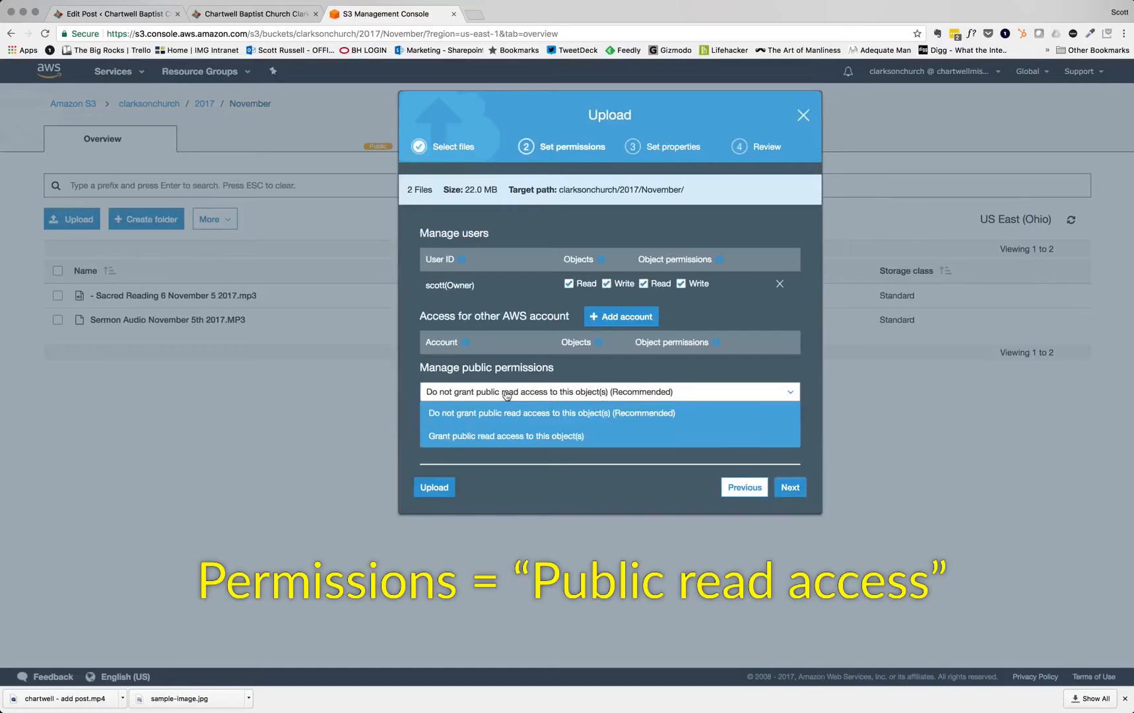
{"action": "left_click", "coordinate": [575, 437]}
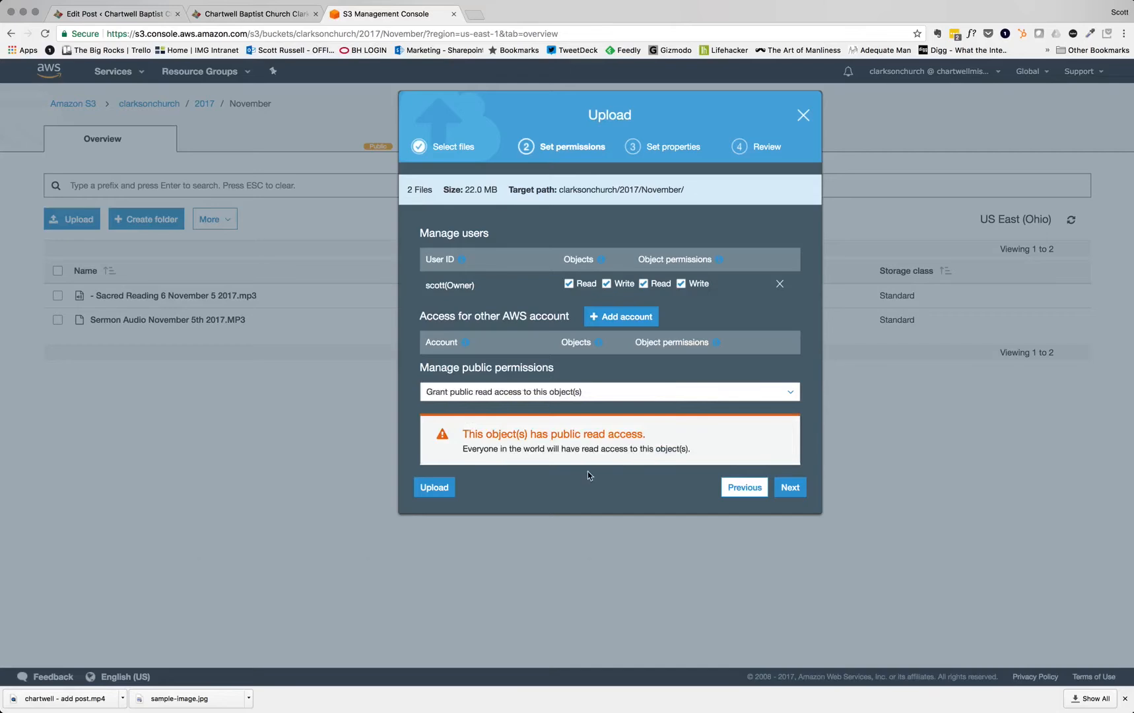
{"action": "left_click", "coordinate": [793, 493]}
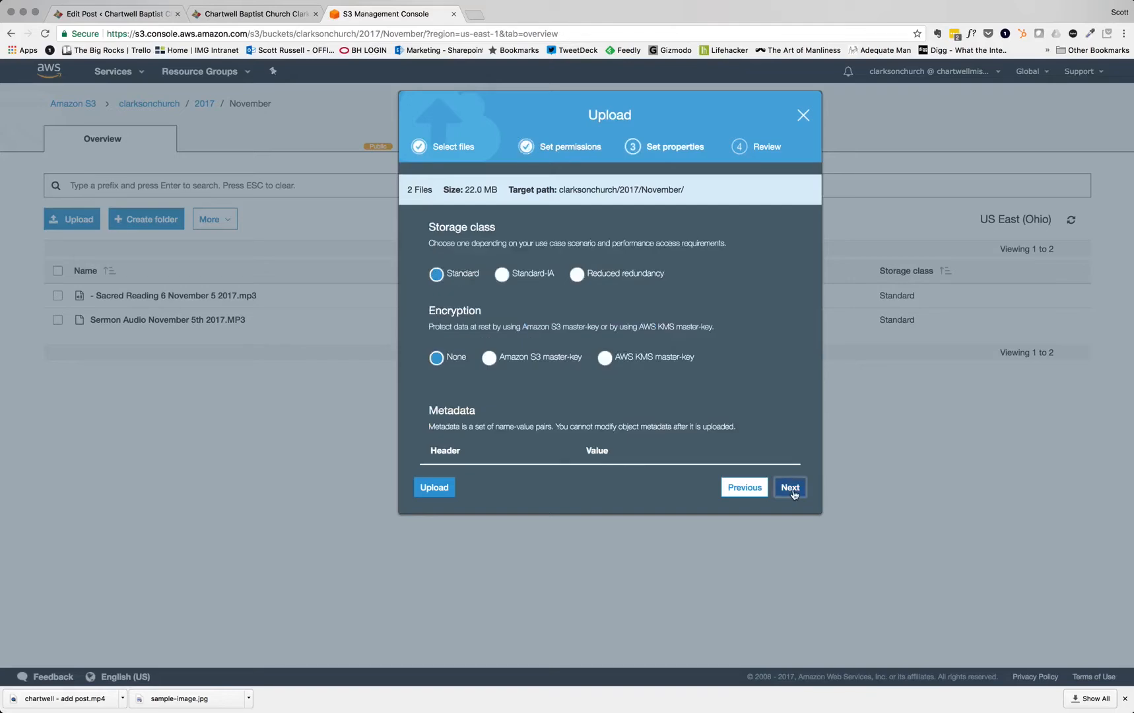
{"action": "left_click", "coordinate": [792, 493]}
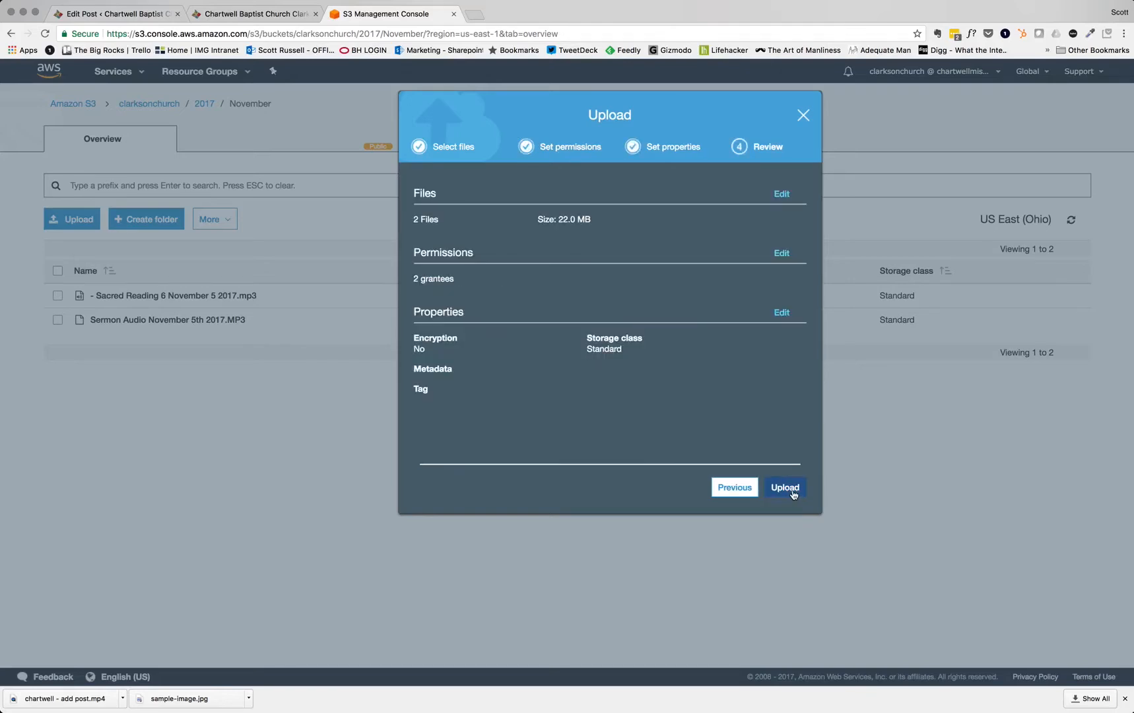
{"action": "left_click", "coordinate": [789, 490]}
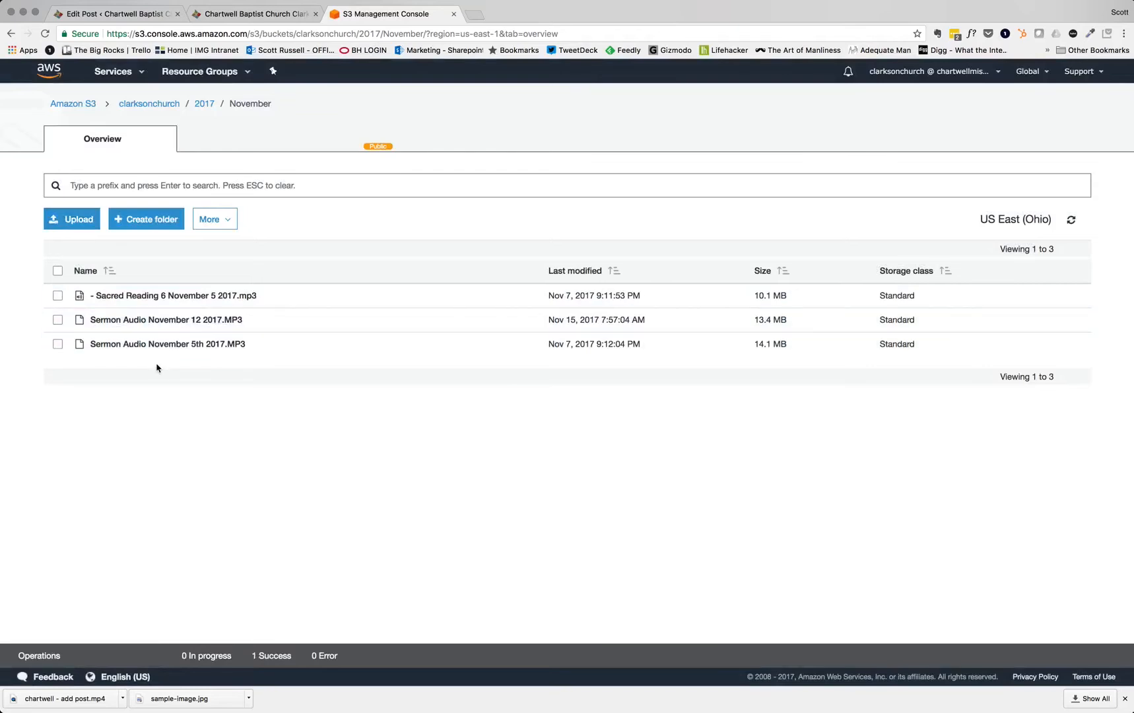
Step: Begin another upload to the November folder and add Sacred Reading 7 November 12 2017.mp3 to it
{"action": "left_click", "coordinate": [86, 227]}
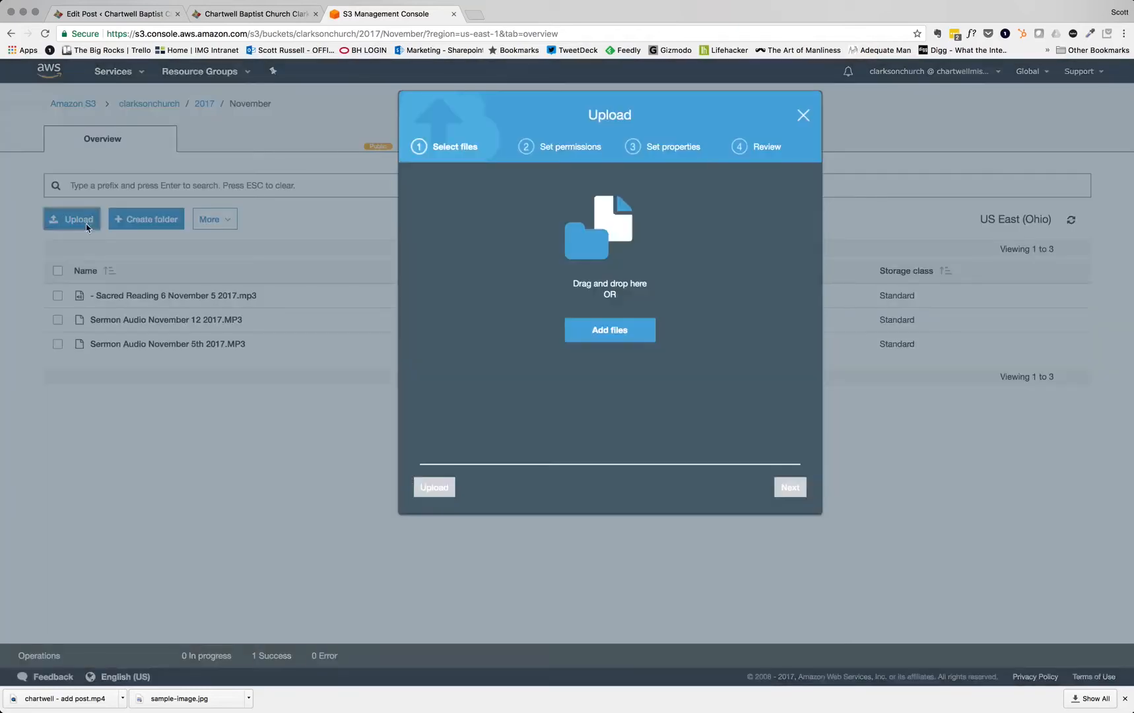
{"action": "left_click", "coordinate": [634, 335]}
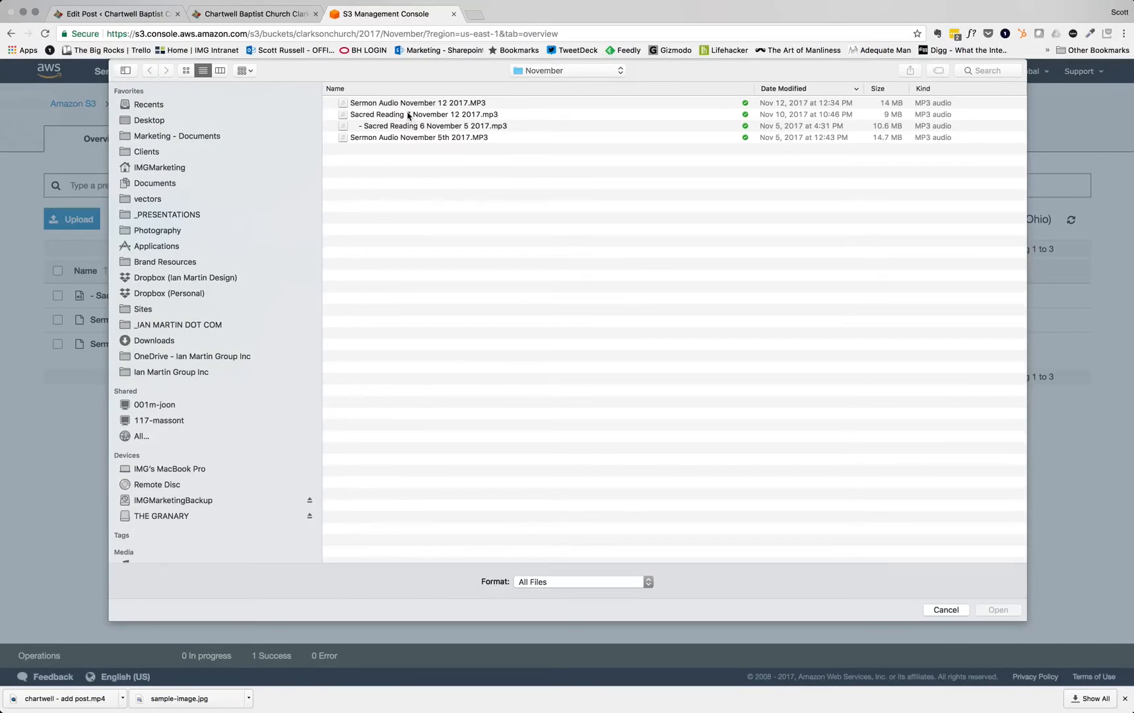
{"action": "left_click", "coordinate": [409, 117]}
{"action": "left_click", "coordinate": [999, 611]}
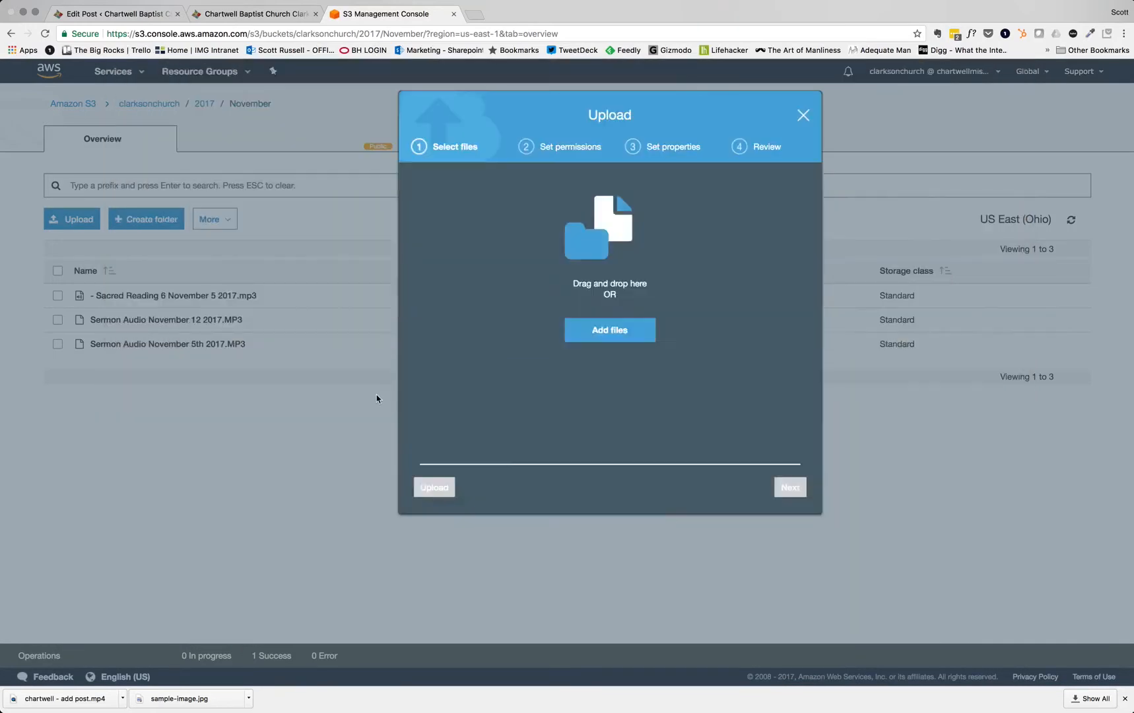
Step: Grant public read access to the sacred reading file, keep the default storage properties, and upload it
{"action": "left_click", "coordinate": [785, 491]}
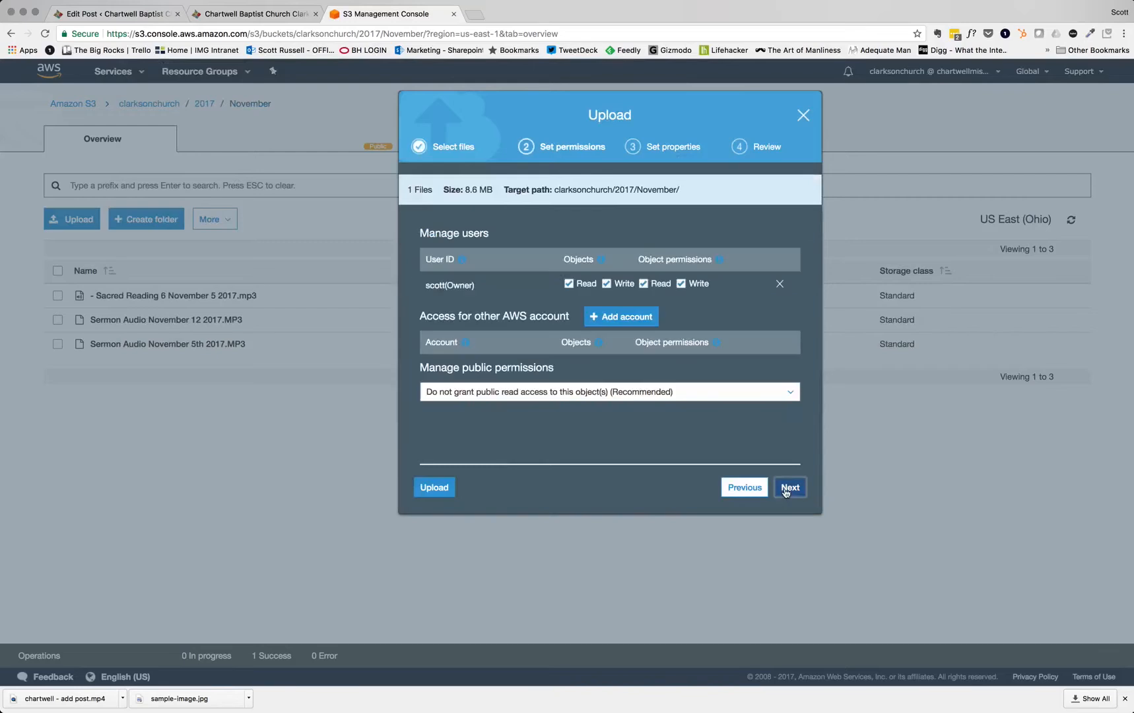
{"action": "left_click", "coordinate": [506, 392]}
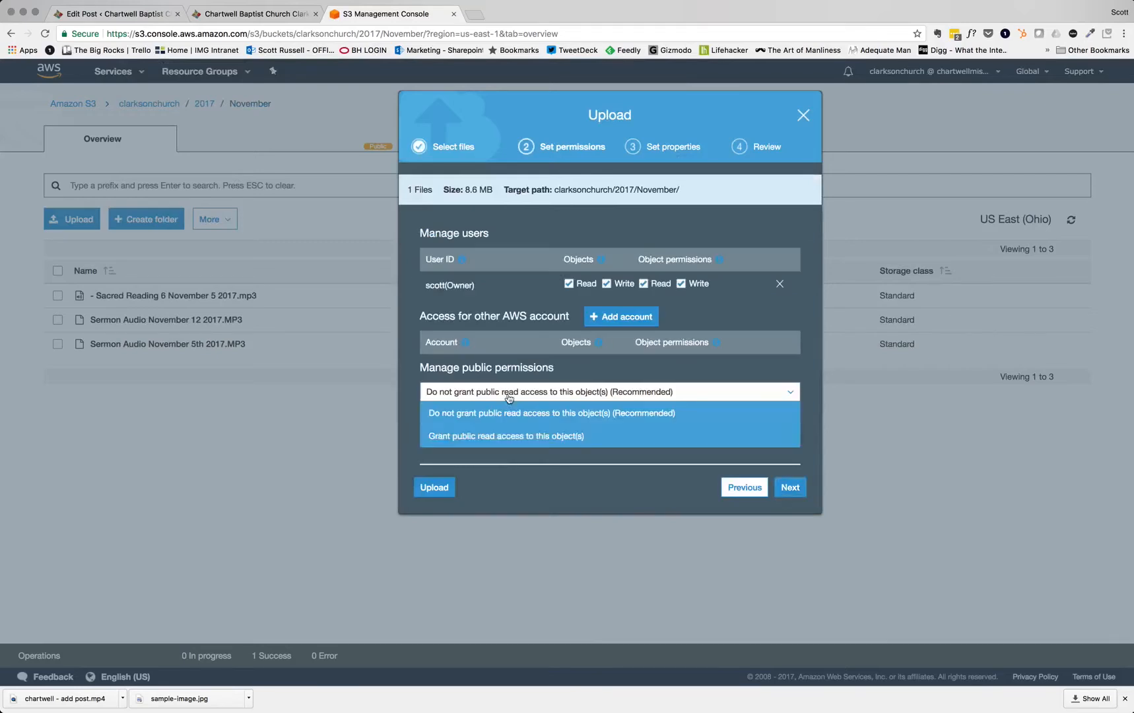
{"action": "left_click", "coordinate": [490, 435]}
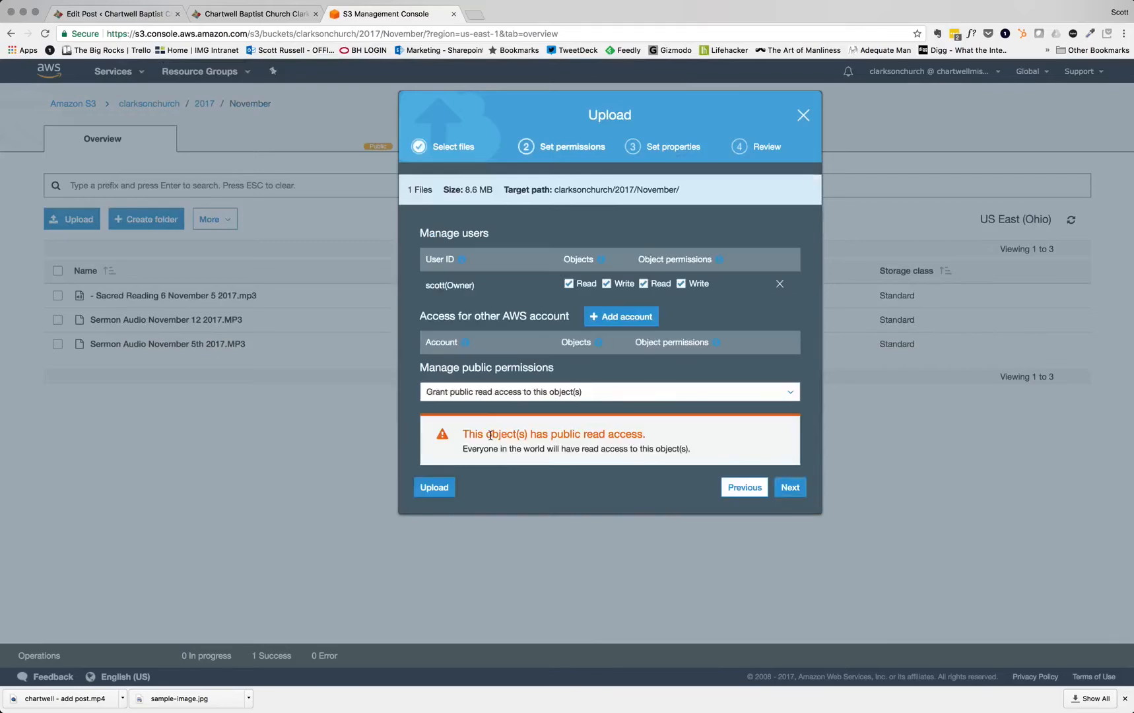
{"action": "left_click", "coordinate": [787, 489]}
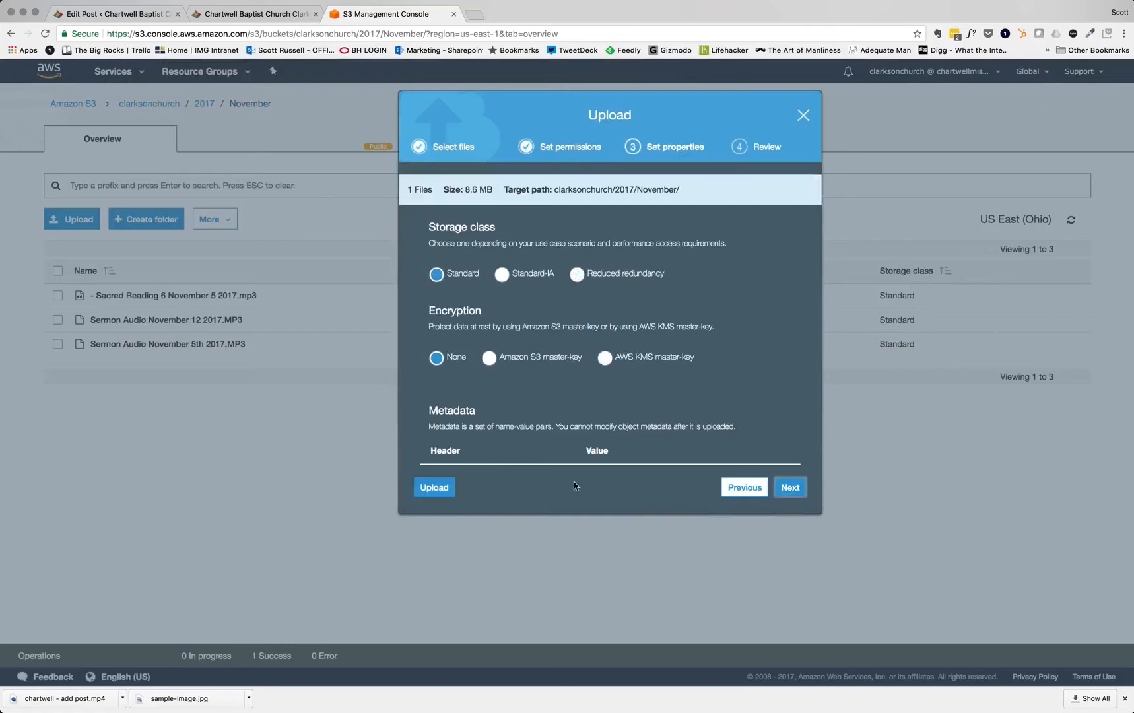
{"action": "left_click", "coordinate": [790, 488]}
{"action": "left_click", "coordinate": [785, 487]}
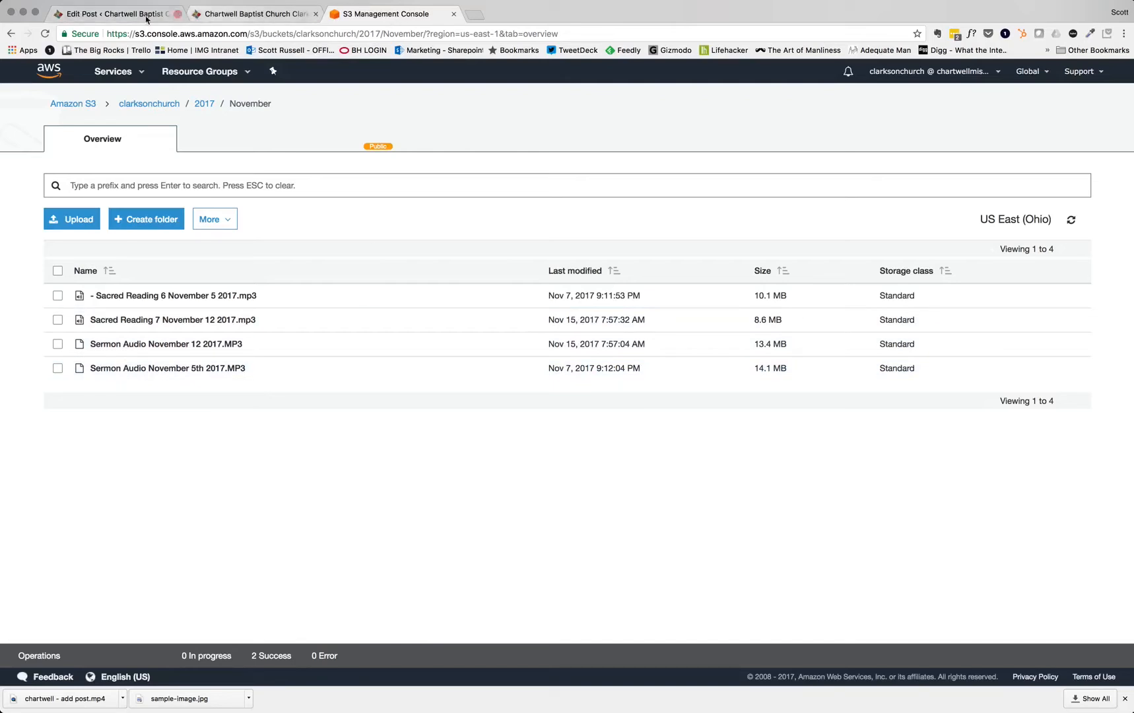
{"action": "left_click", "coordinate": [103, 17]}
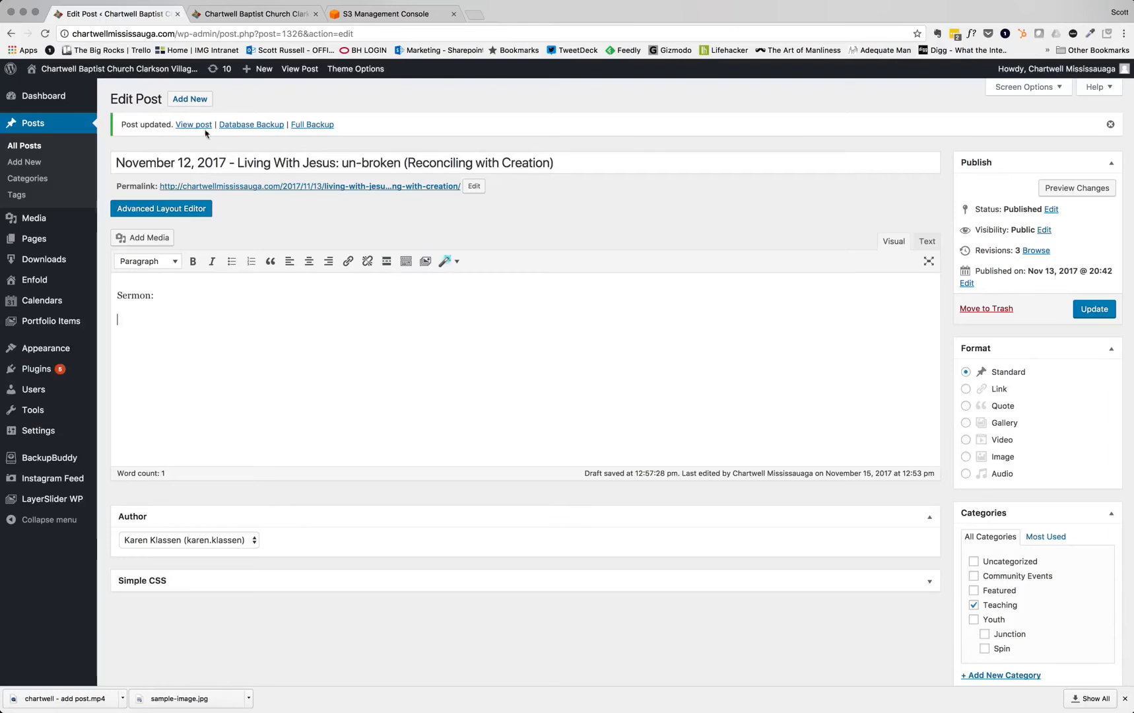
{"action": "left_click", "coordinate": [244, 14]}
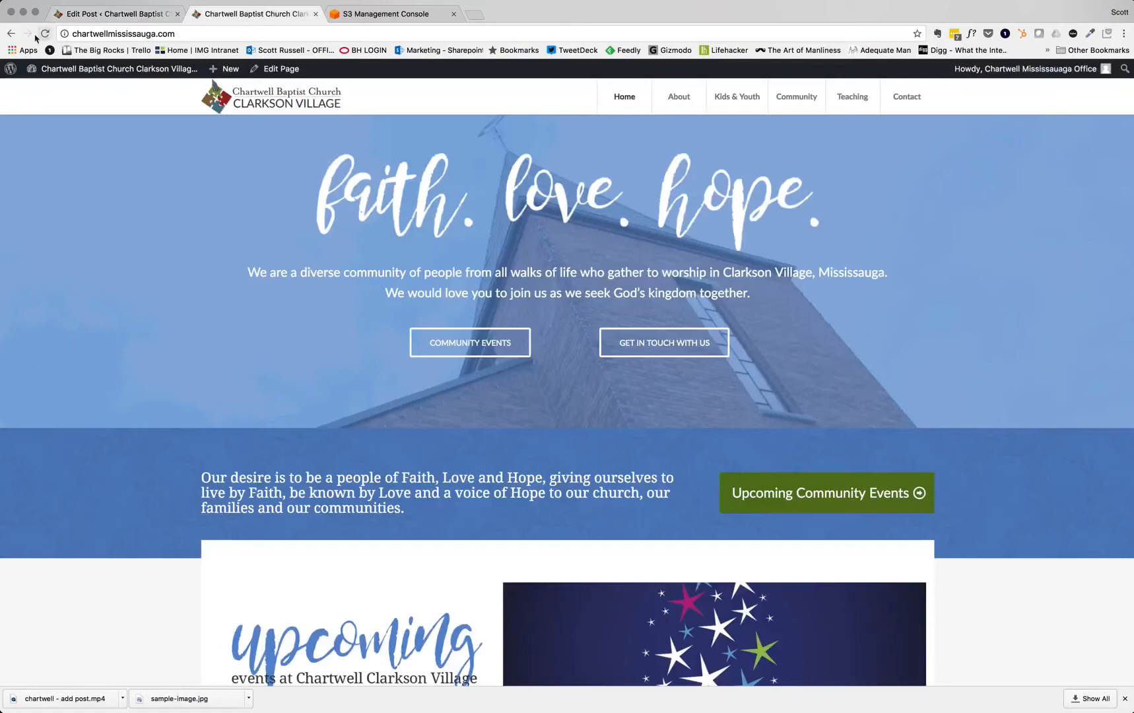
{"action": "left_click", "coordinate": [374, 15]}
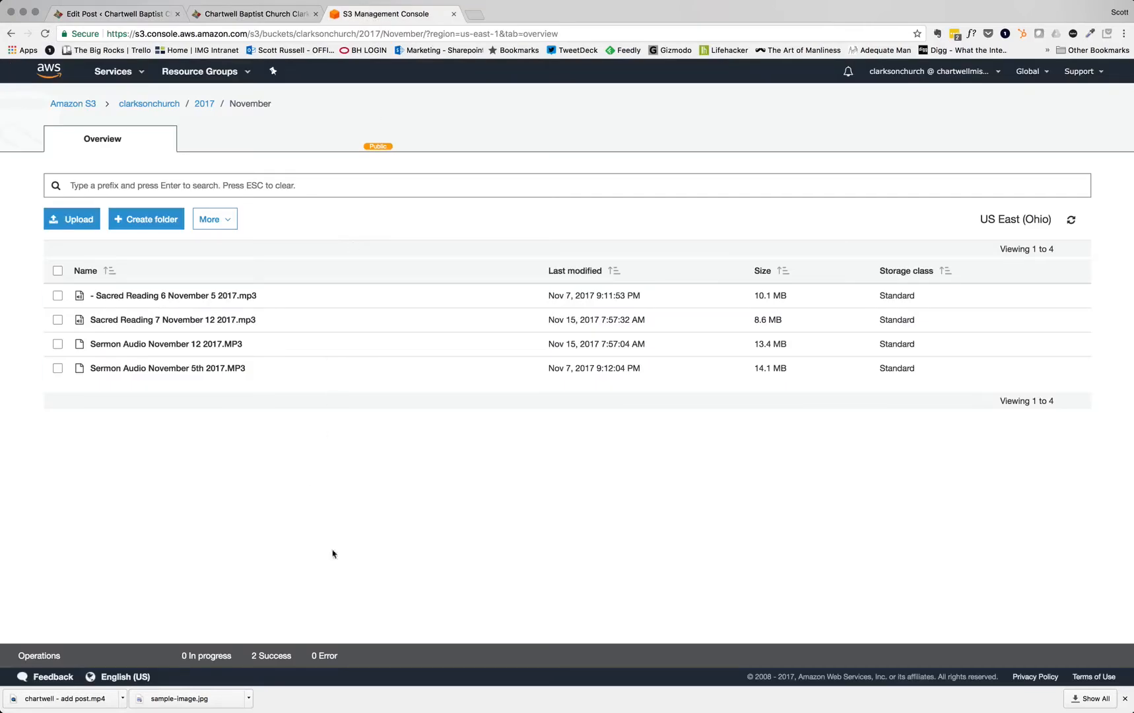
Step: Copy the S3 link of Sermon Audio November 12 2017.MP3 and paste it under "Sermon:" in the WordPress post
{"action": "left_click", "coordinate": [155, 345]}
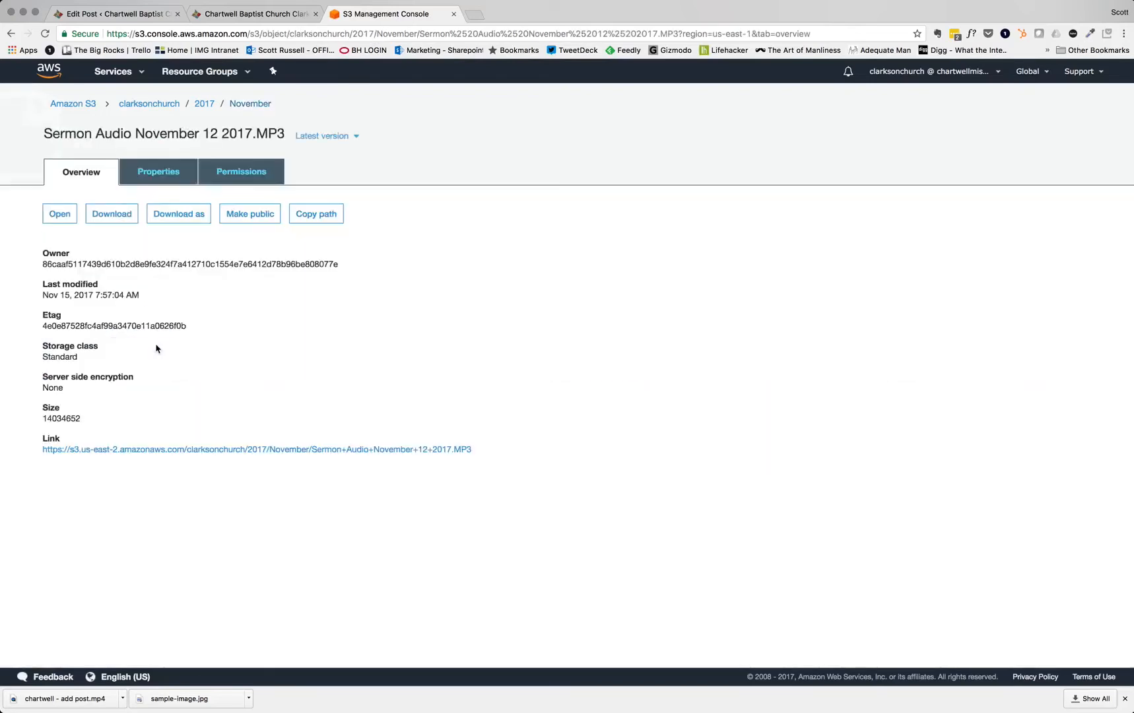
{"action": "right_click", "coordinate": [218, 452]}
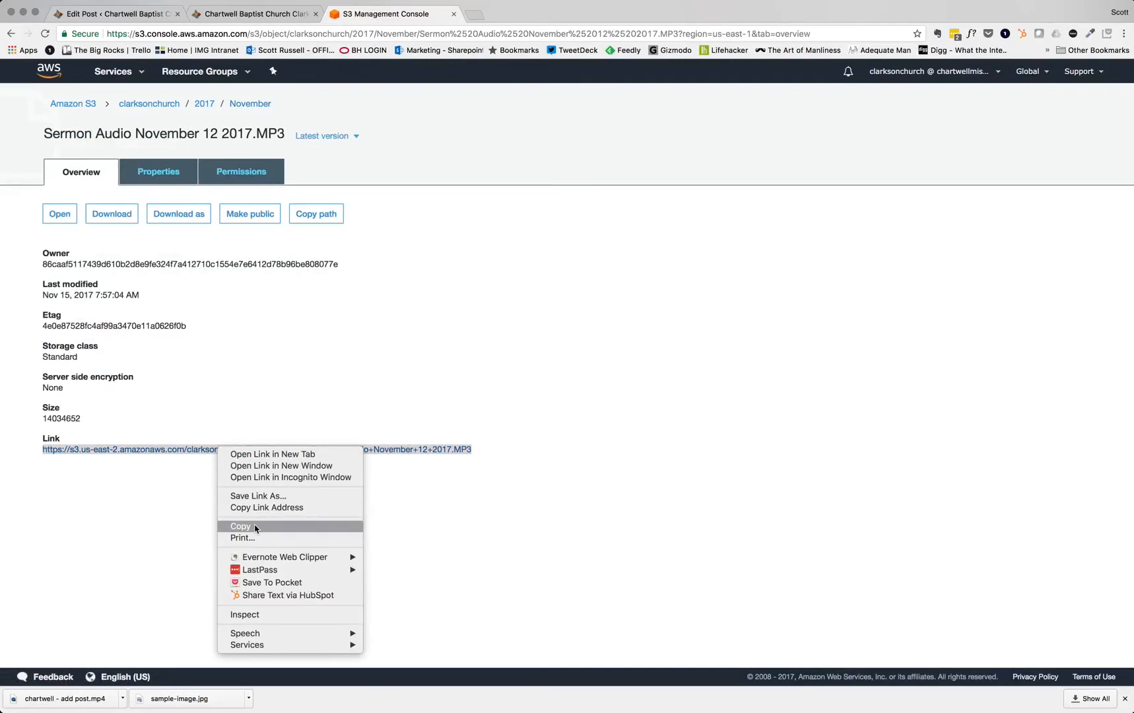
{"action": "left_click", "coordinate": [255, 526]}
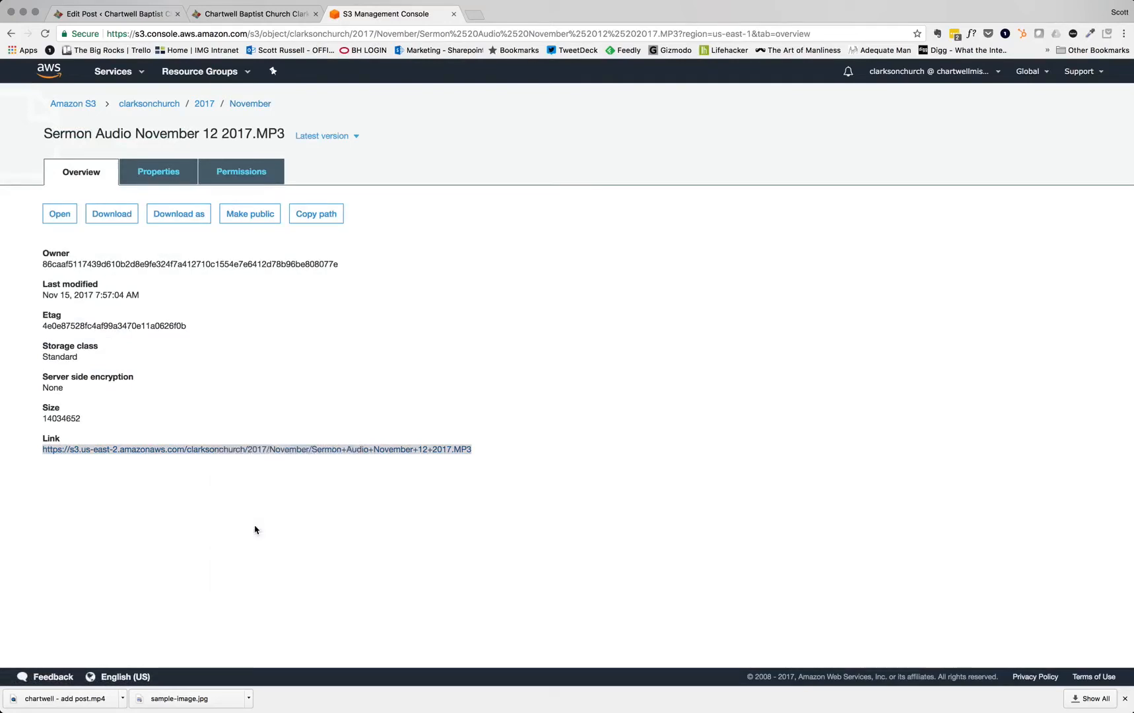
{"action": "left_click", "coordinate": [115, 14]}
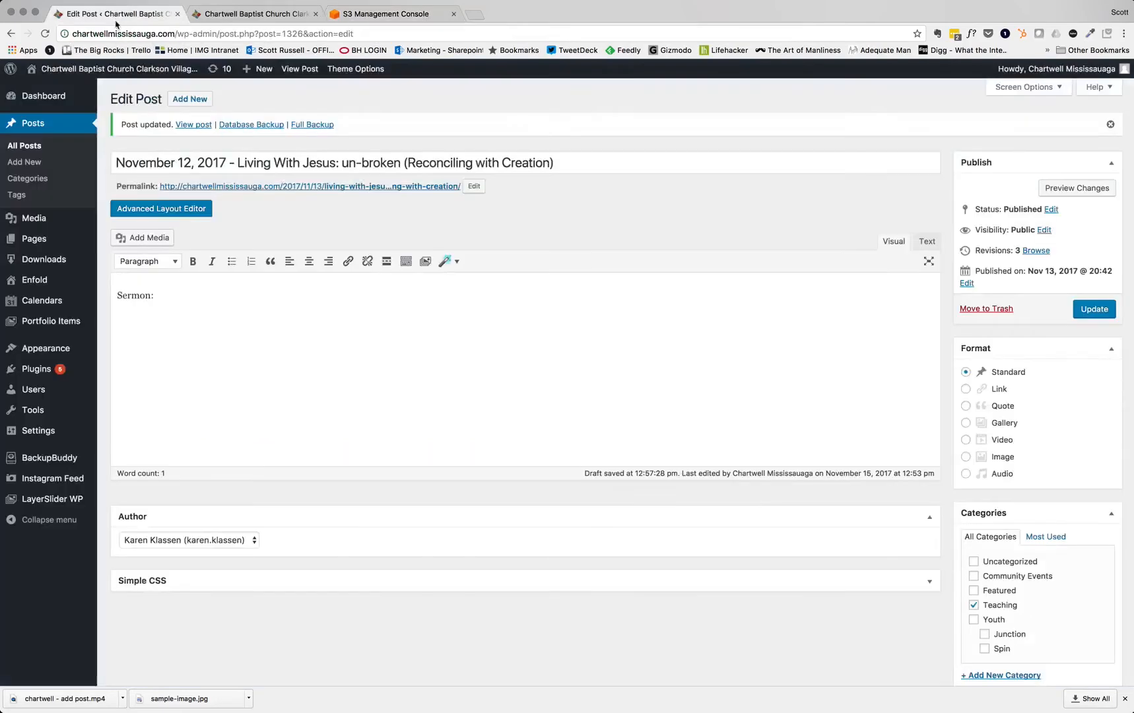
{"action": "right_click", "coordinate": [128, 320]}
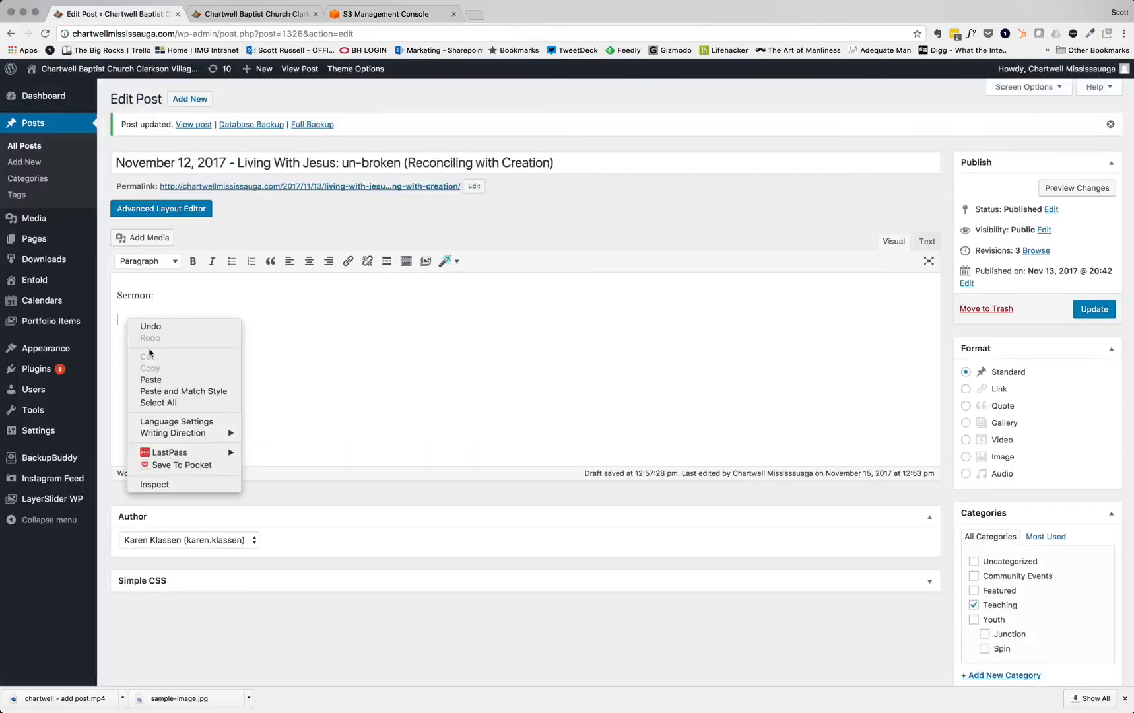
{"action": "left_click", "coordinate": [151, 379]}
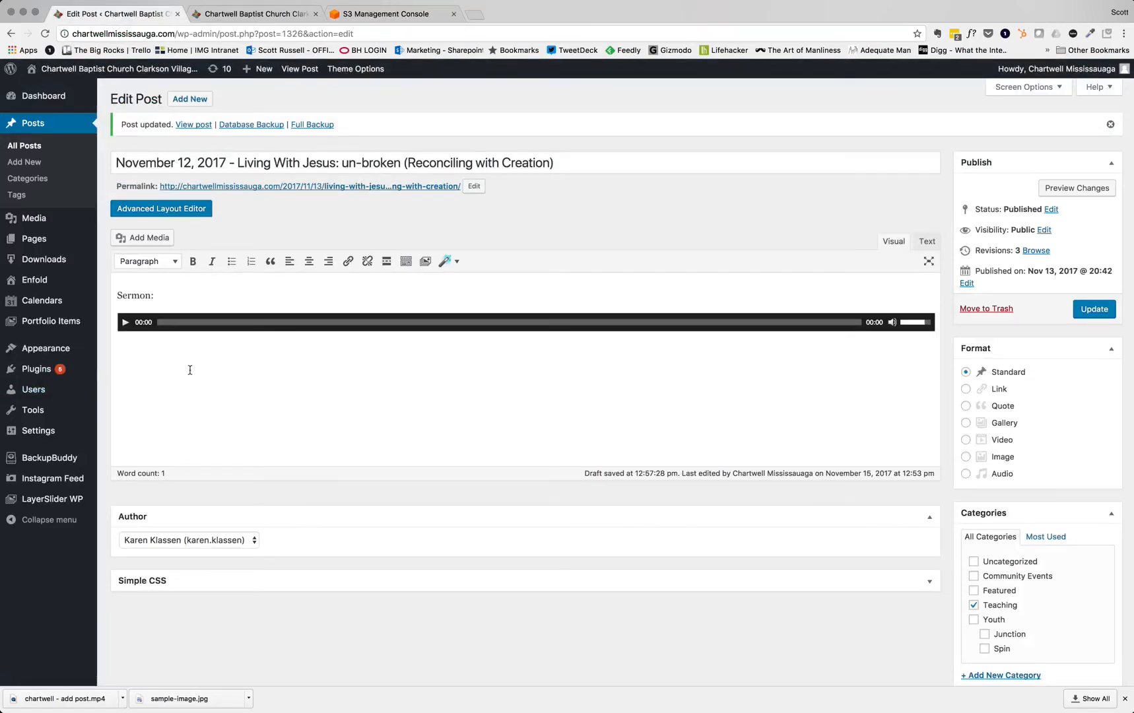
Step: Insert download-audio-button.png from the media library below the sermon audio player and center it
{"action": "left_click", "coordinate": [147, 239]}
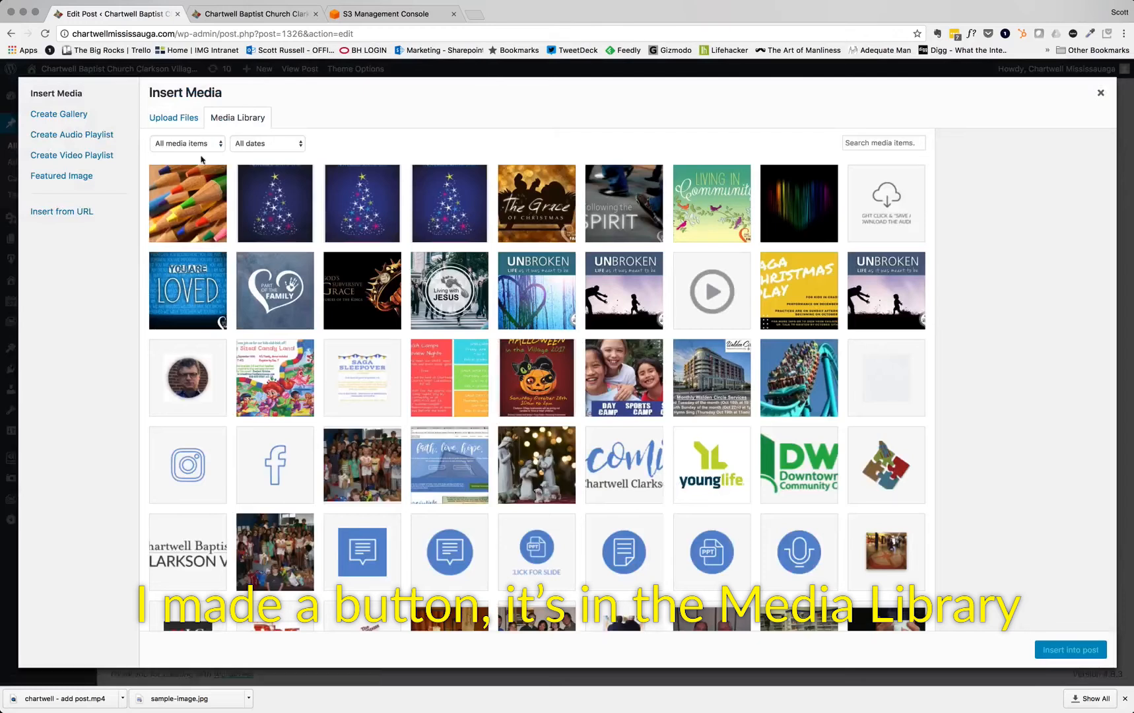
{"action": "left_click", "coordinate": [880, 202]}
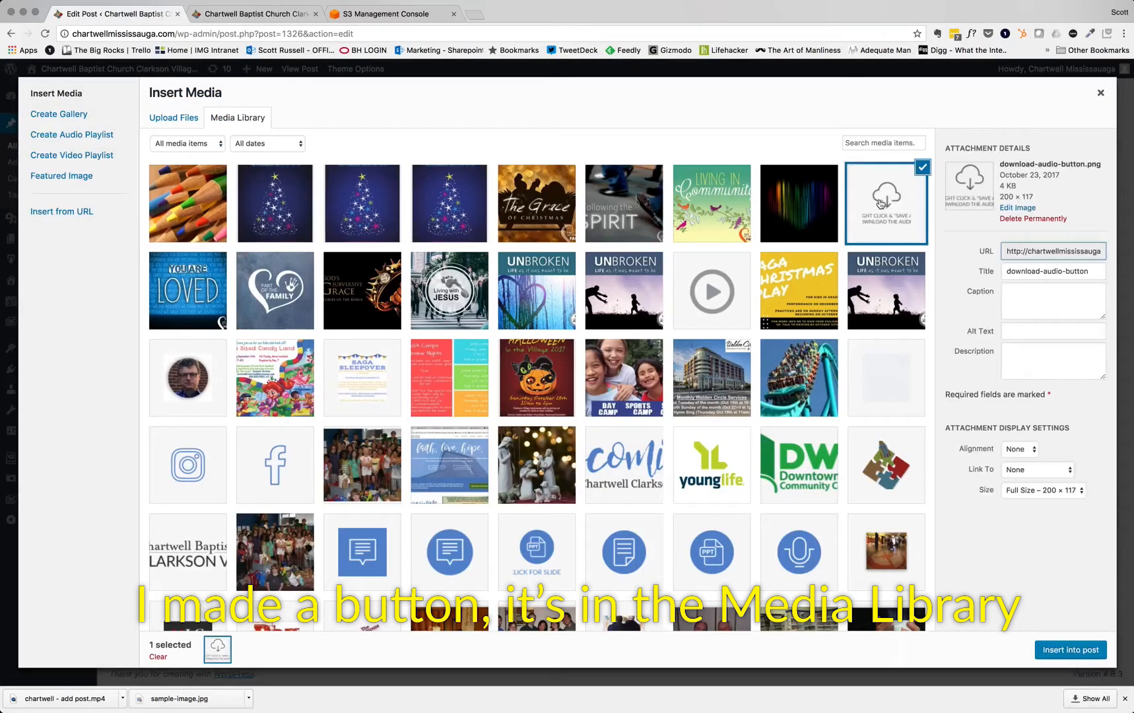
{"action": "left_click", "coordinate": [1070, 650]}
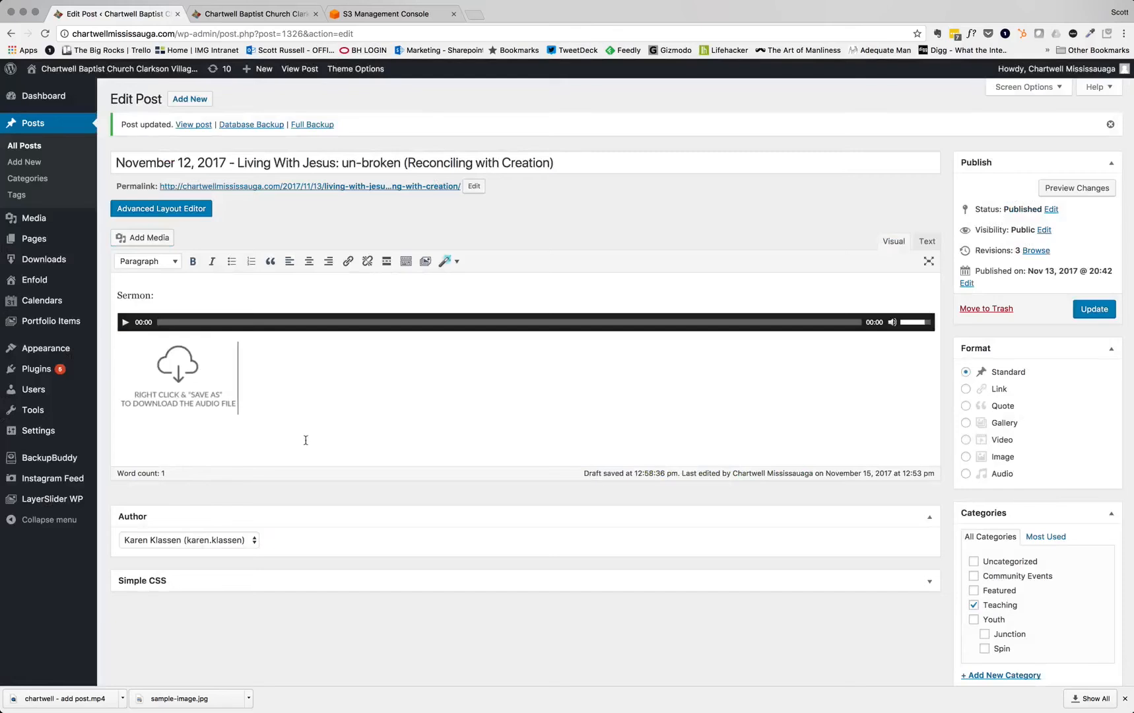
{"action": "left_click", "coordinate": [186, 362]}
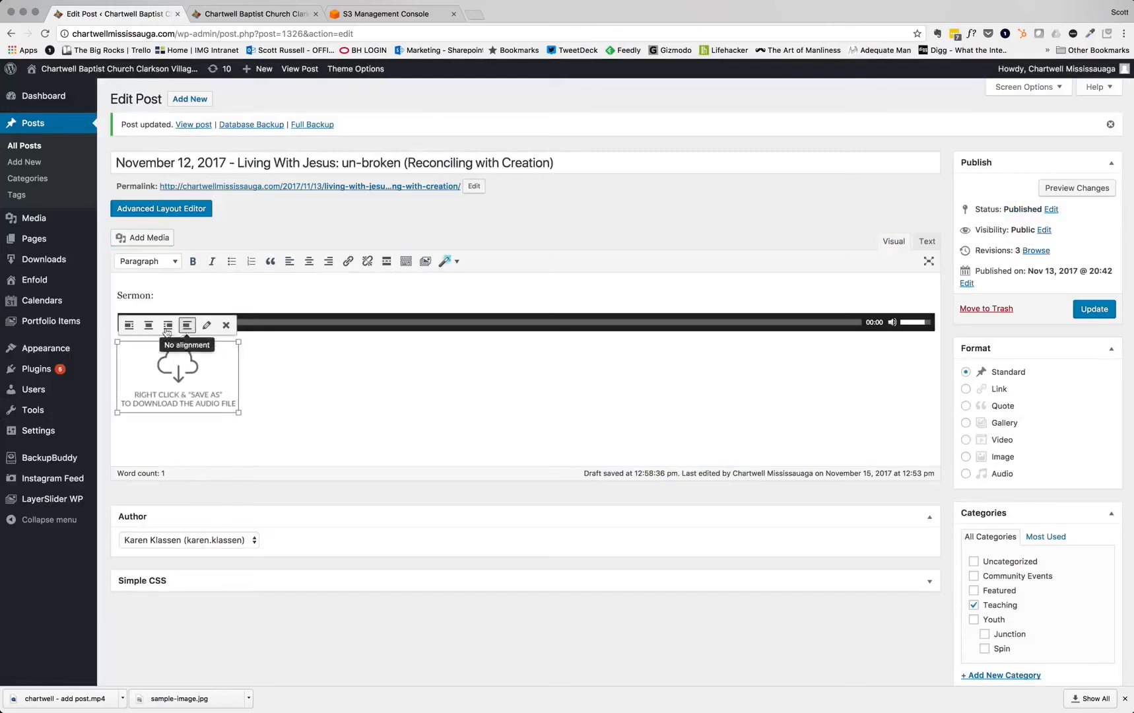
{"action": "left_click", "coordinate": [309, 262]}
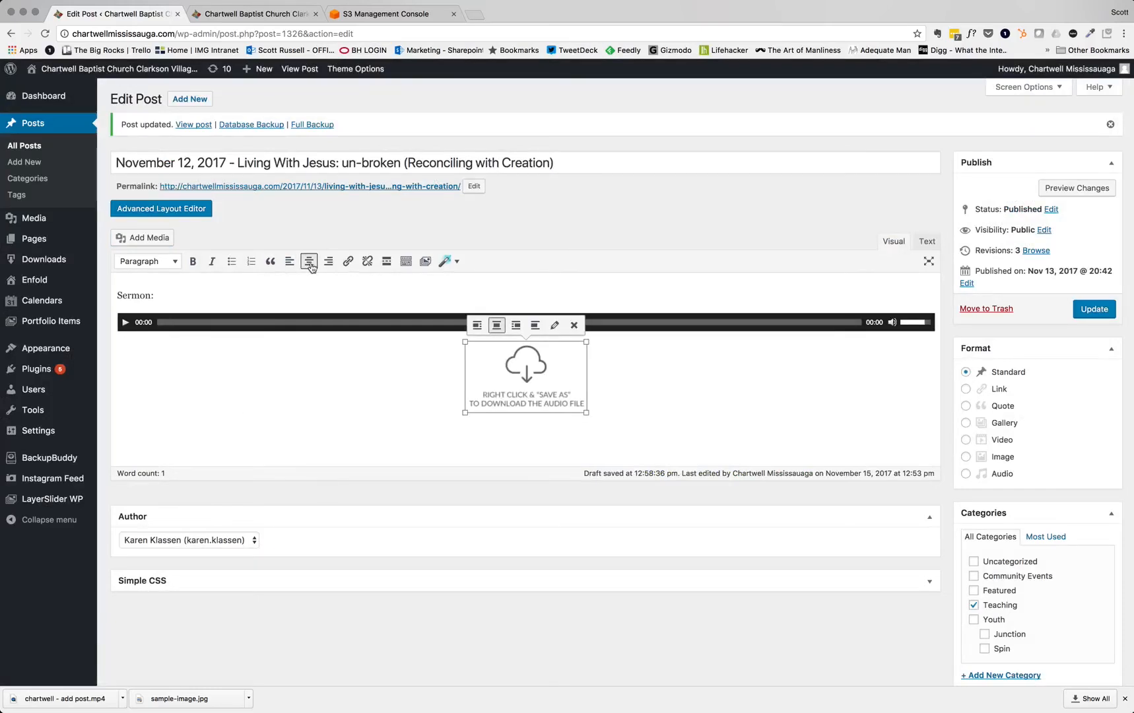
Step: Link the download button image under the sermon player to the copied Sermon Audio November 12 2017.MP3 address
{"action": "left_click", "coordinate": [348, 262]}
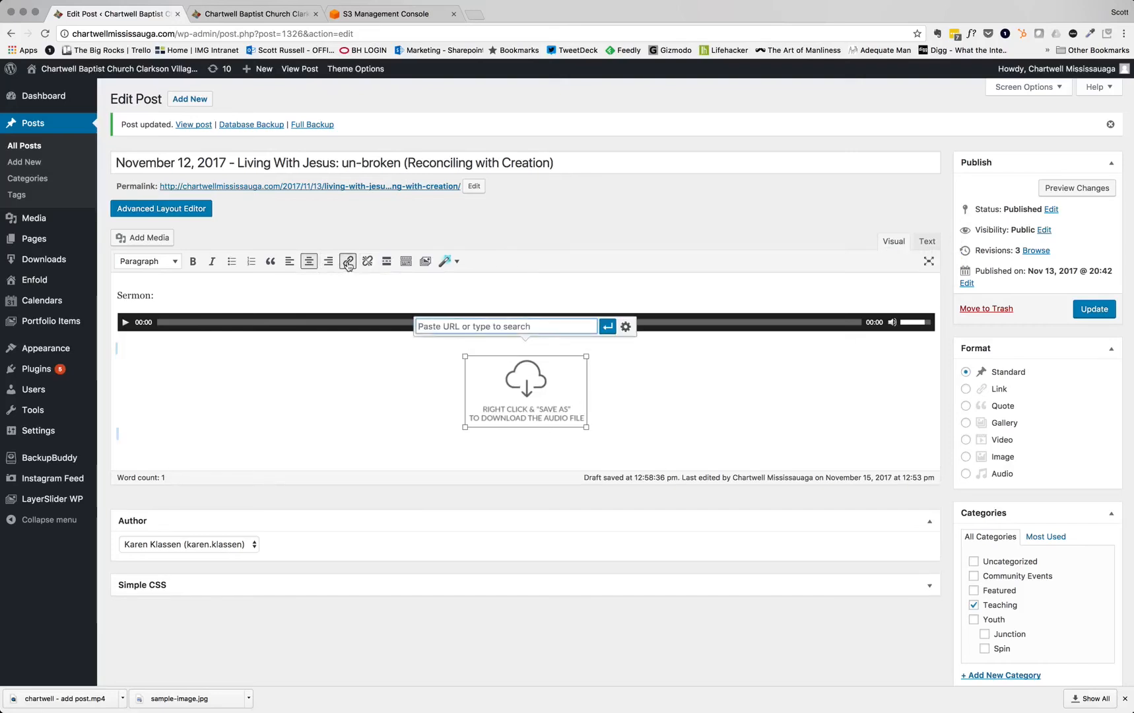
{"action": "right_click", "coordinate": [434, 325]}
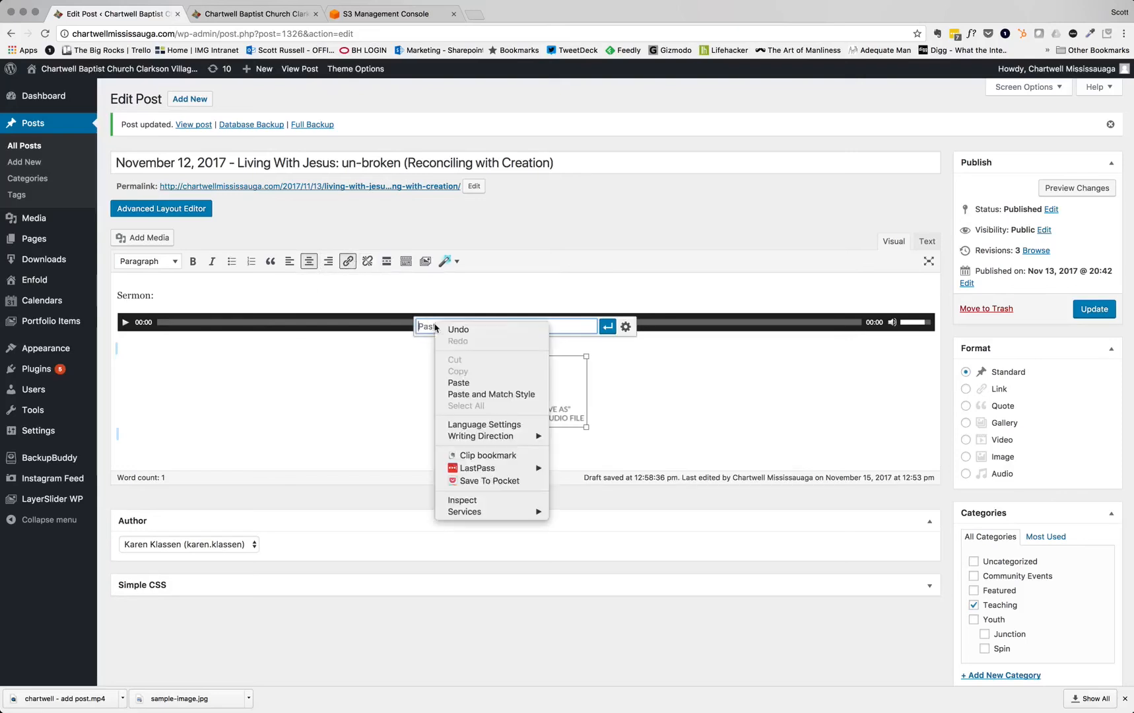
{"action": "left_click", "coordinate": [465, 382]}
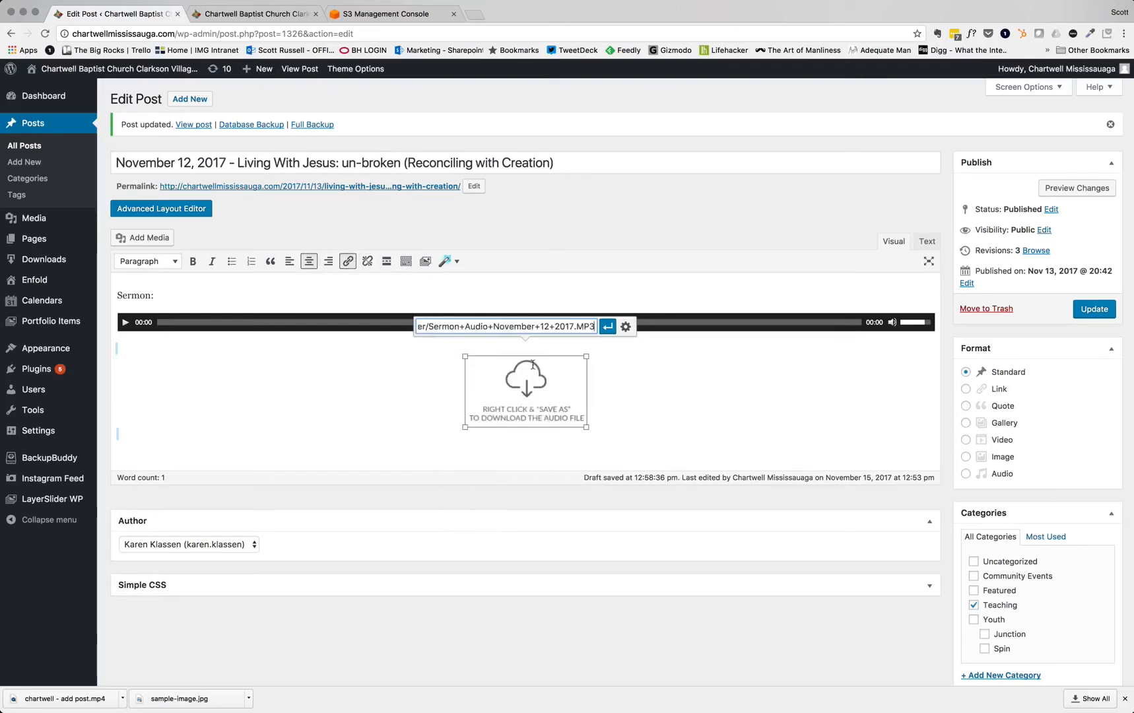
{"action": "left_click", "coordinate": [607, 327]}
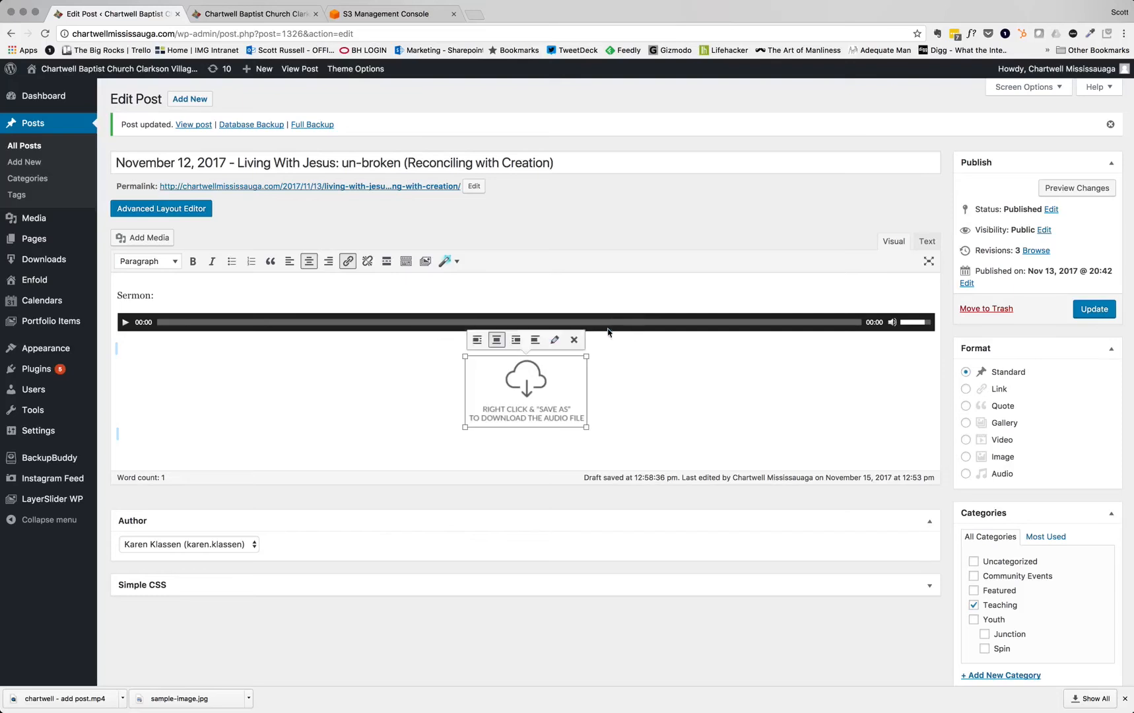
Step: Add a "Lectio:" line below the sermon download button, followed by a new empty paragraph
{"action": "left_click", "coordinate": [603, 406]}
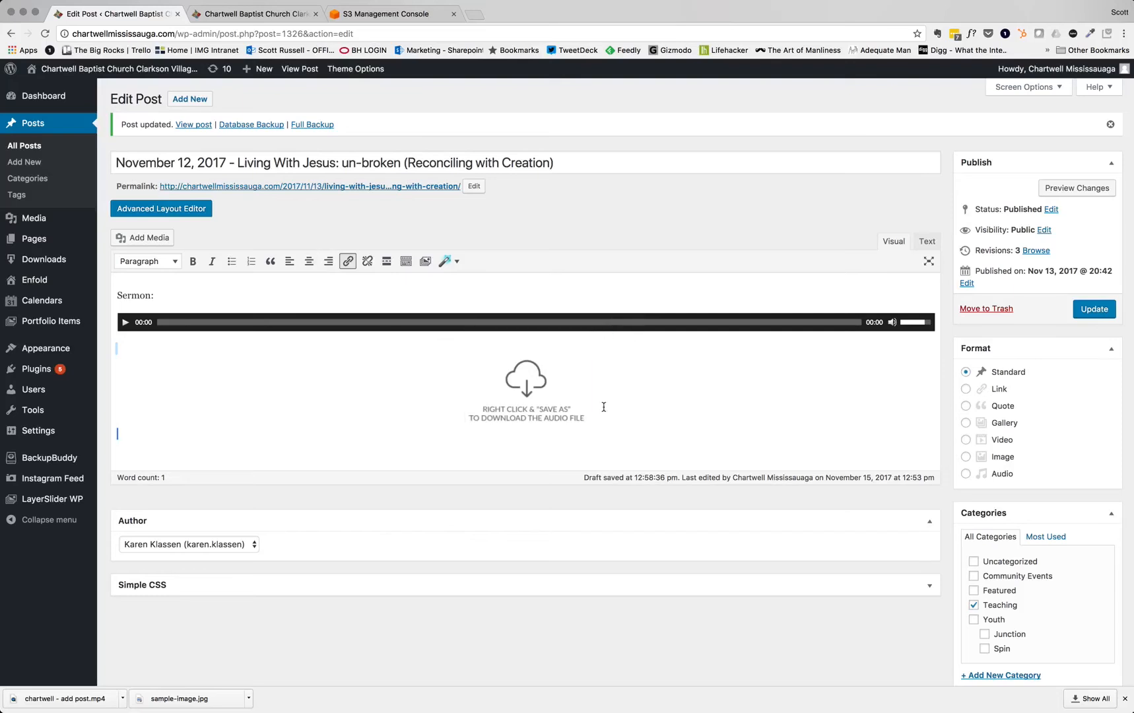
{"action": "key", "text": "Return"}
{"action": "type", "text": "Lectio:"}
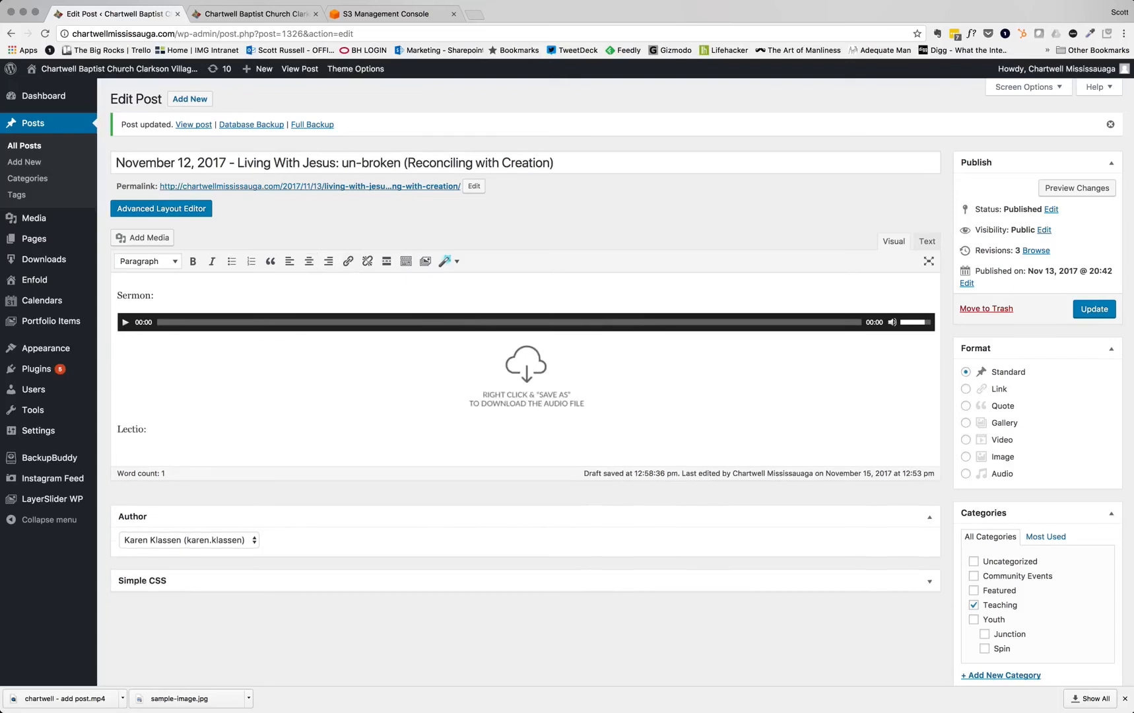
{"action": "key", "text": "Return"}
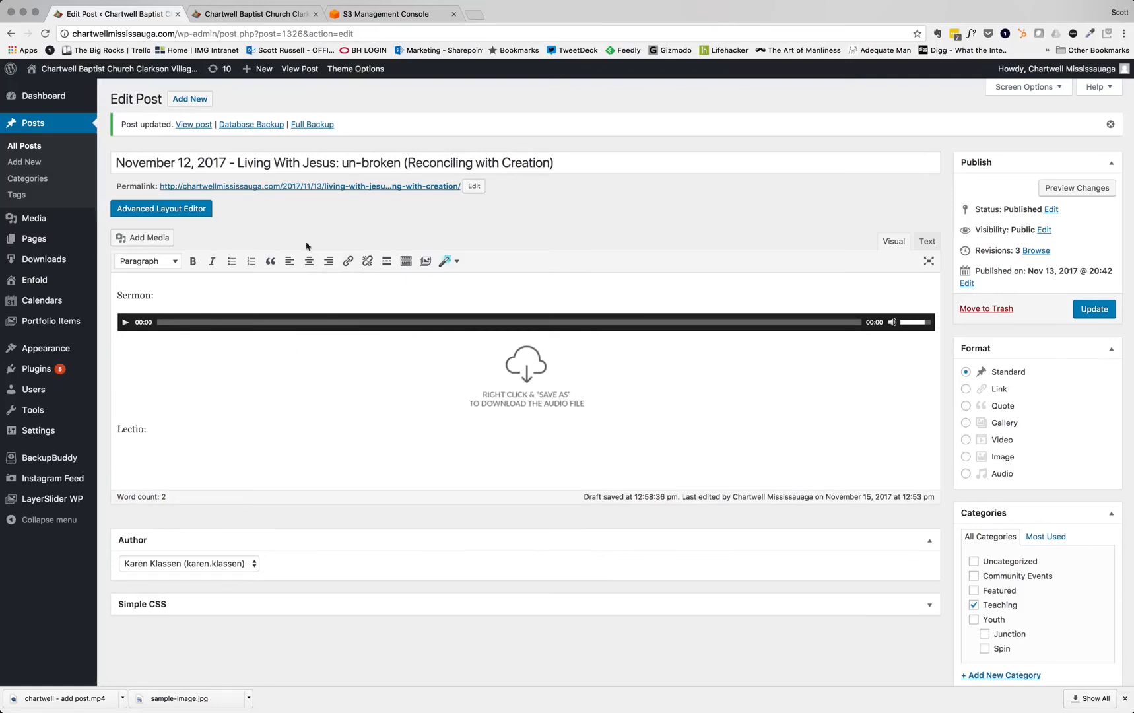
Step: Copy the S3 link of Sacred Reading 7 November 12 2017.mp3 and paste it under "Lectio:" in the WordPress post
{"action": "left_click", "coordinate": [368, 16]}
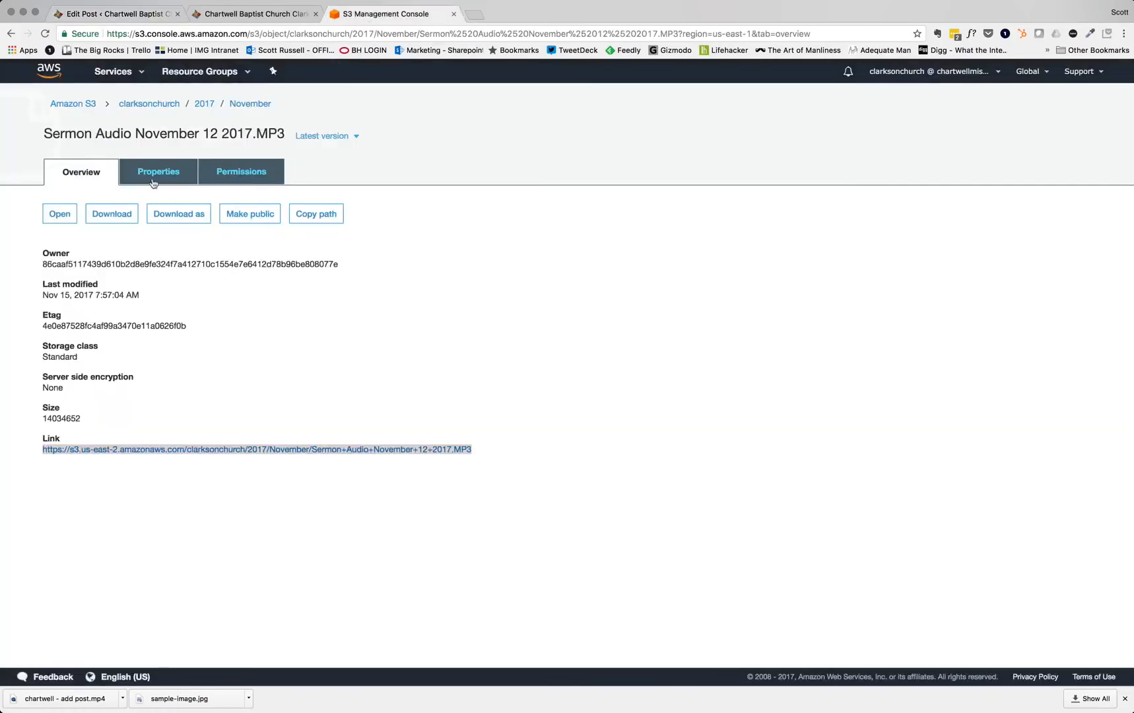
{"action": "left_click", "coordinate": [250, 103]}
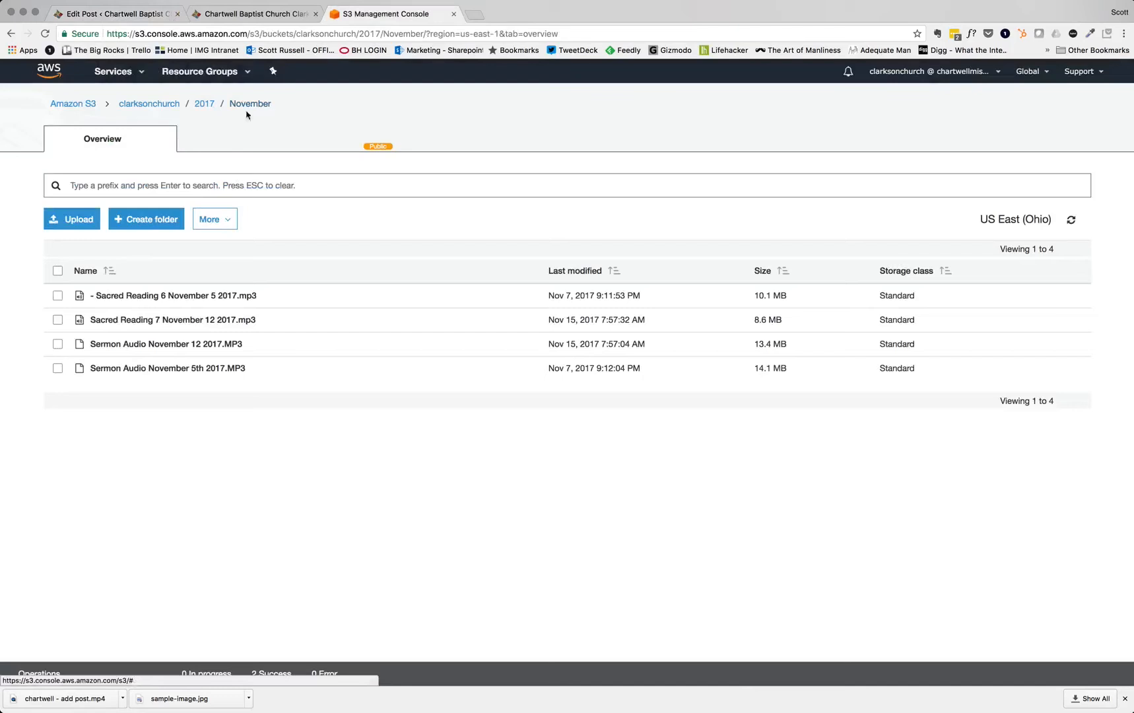
{"action": "left_click", "coordinate": [154, 320]}
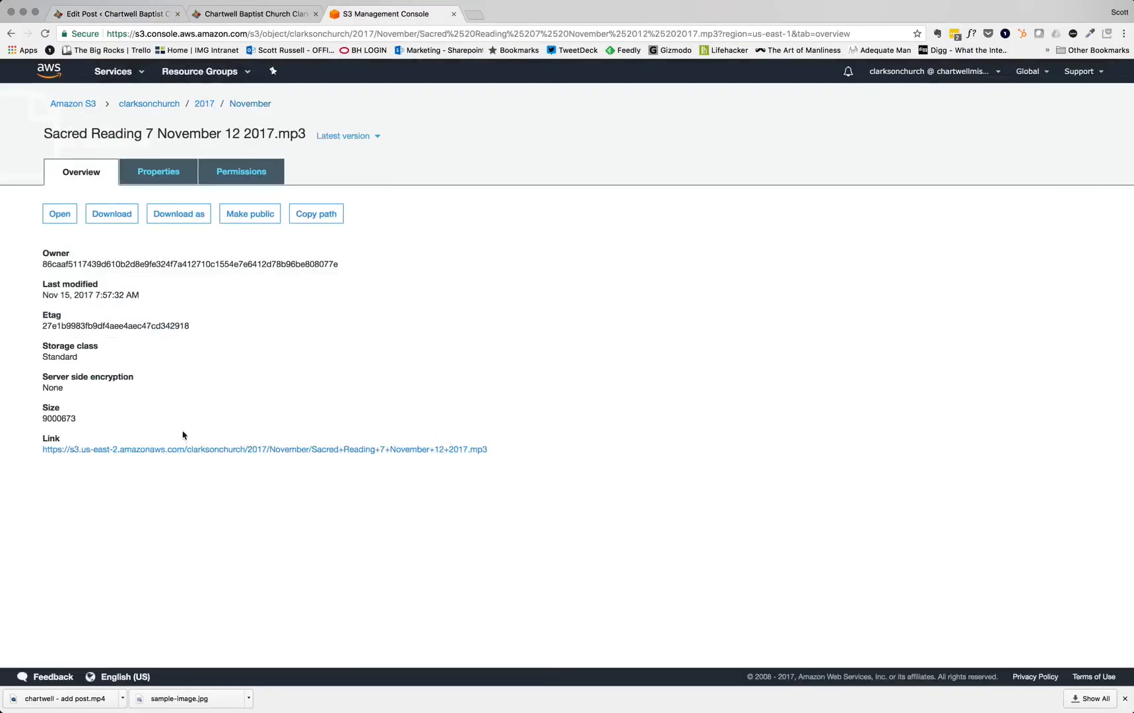
{"action": "right_click", "coordinate": [203, 454]}
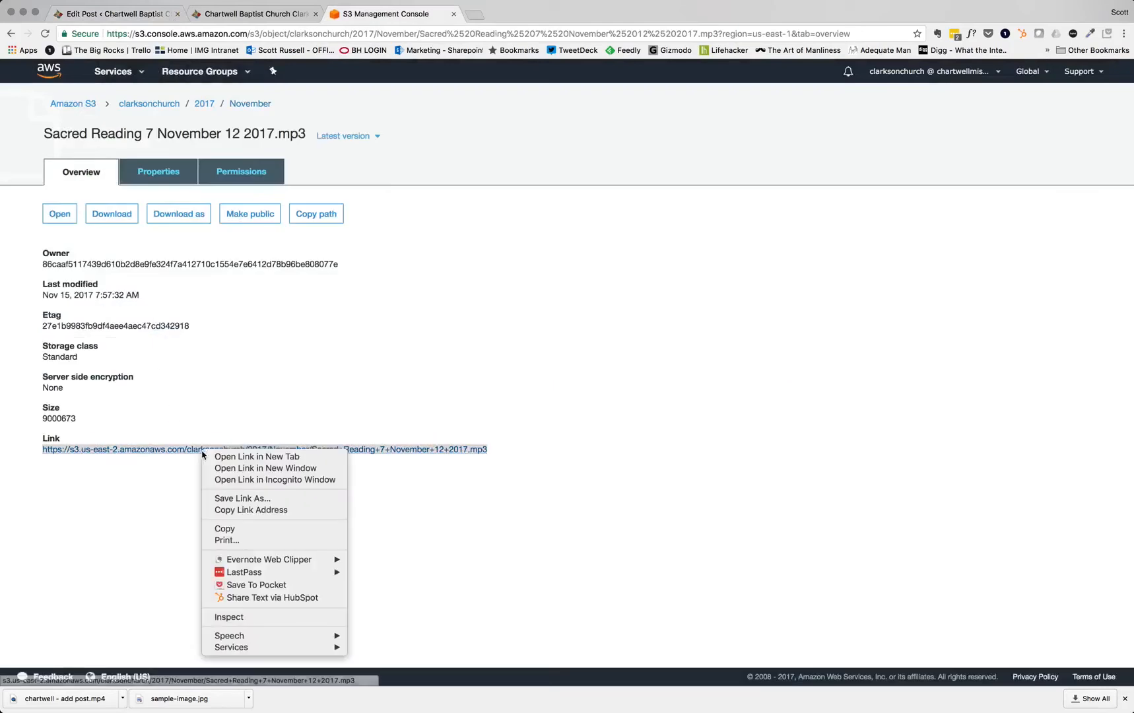
{"action": "left_click", "coordinate": [243, 529]}
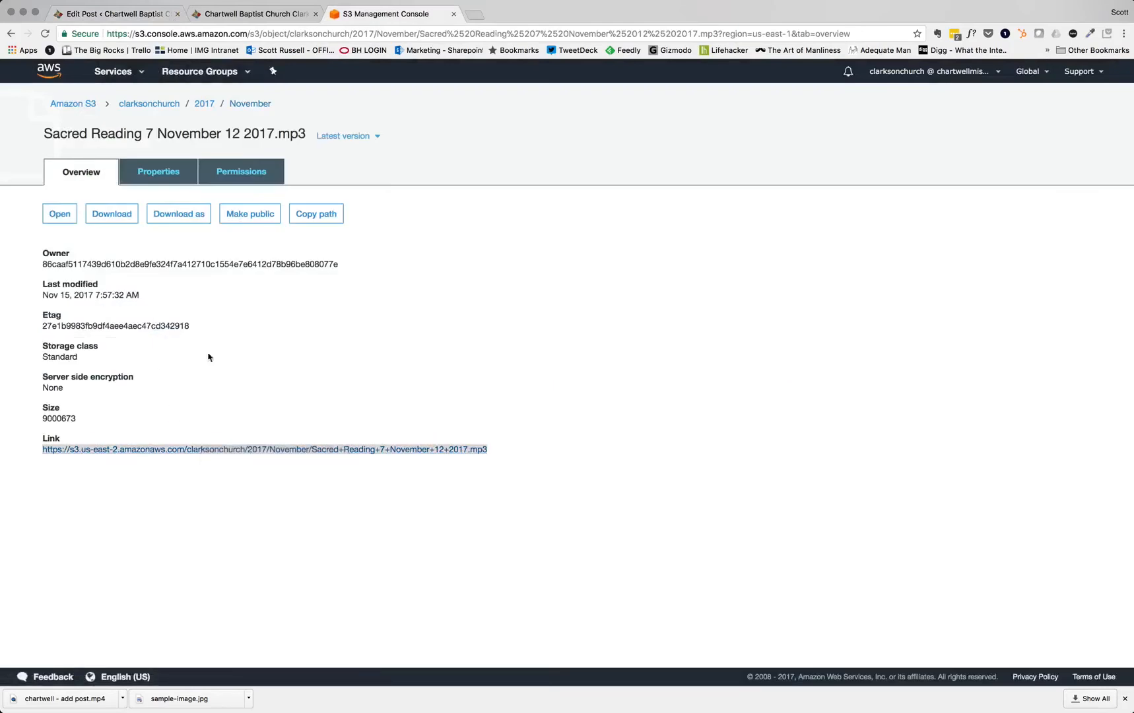
{"action": "left_click", "coordinate": [121, 17]}
{"action": "left_click", "coordinate": [125, 457]}
{"action": "right_click", "coordinate": [125, 459]}
{"action": "left_click", "coordinate": [154, 518]}
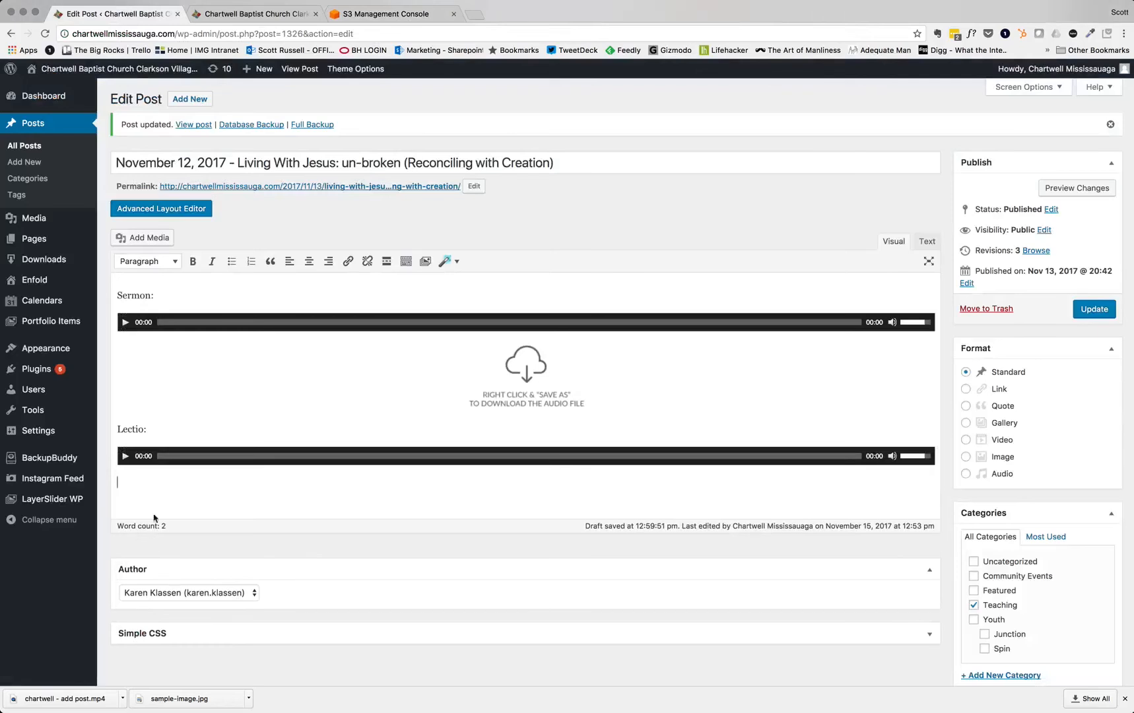
Step: Insert download-audio-button.png from the media library below the Lectio audio player and center it
{"action": "left_click", "coordinate": [145, 239]}
{"action": "left_click", "coordinate": [886, 224]}
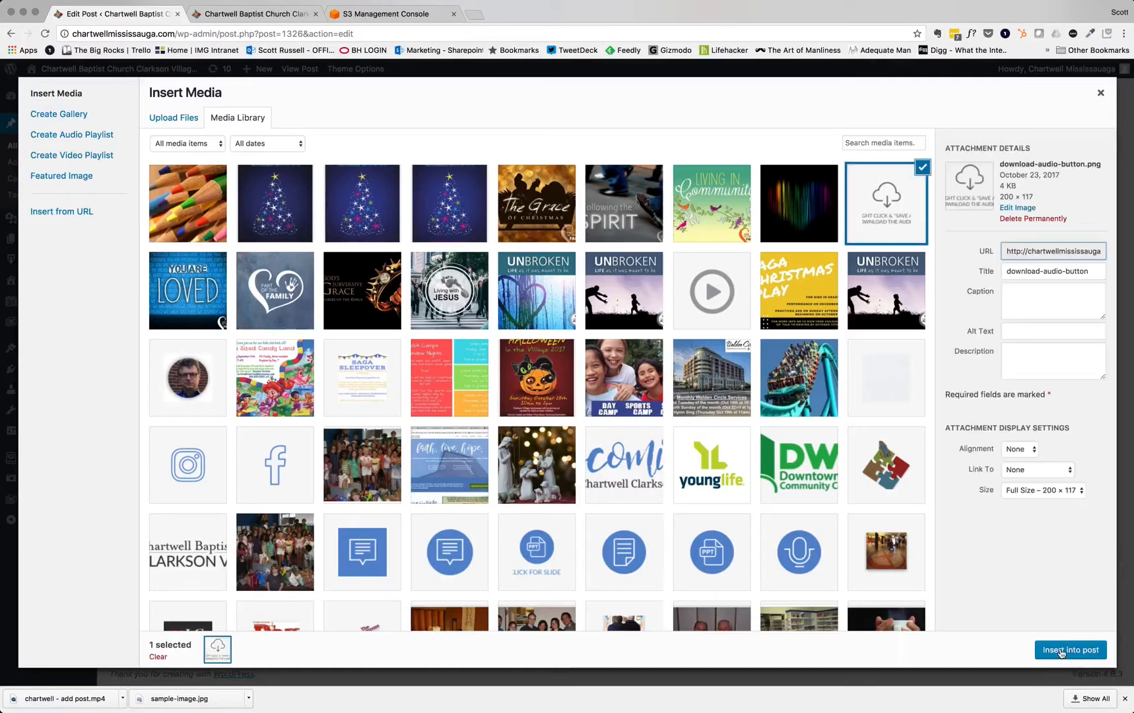
{"action": "left_click", "coordinate": [1061, 650]}
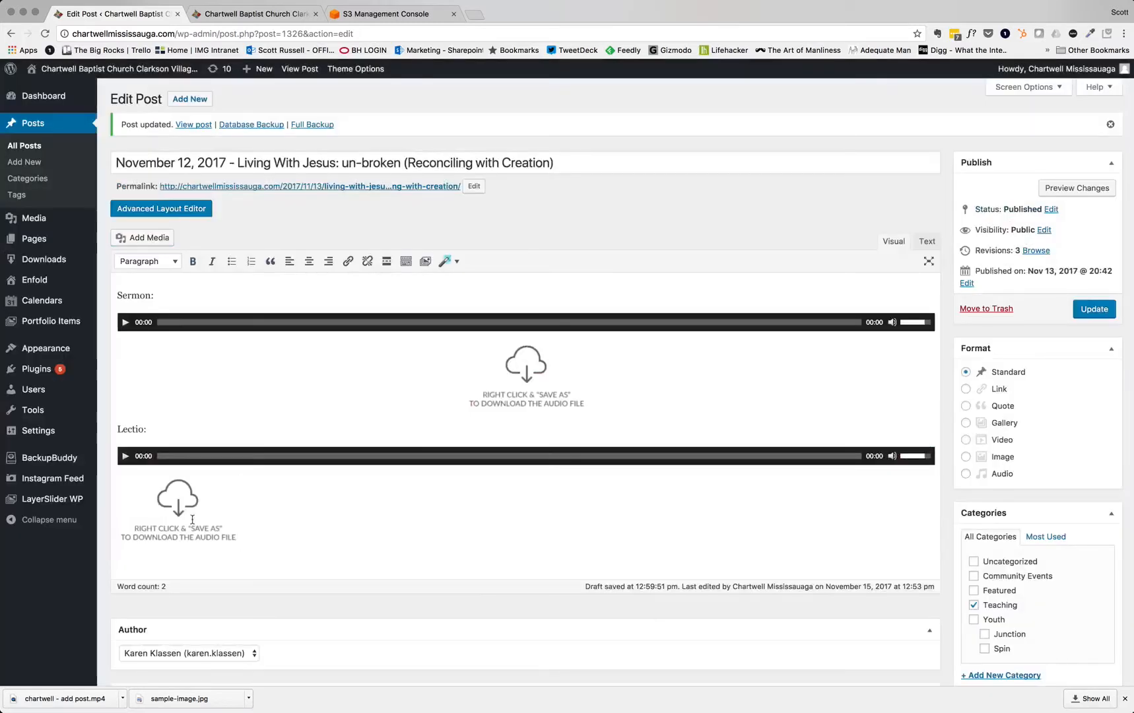
{"action": "left_click", "coordinate": [173, 503]}
{"action": "left_click", "coordinate": [308, 262]}
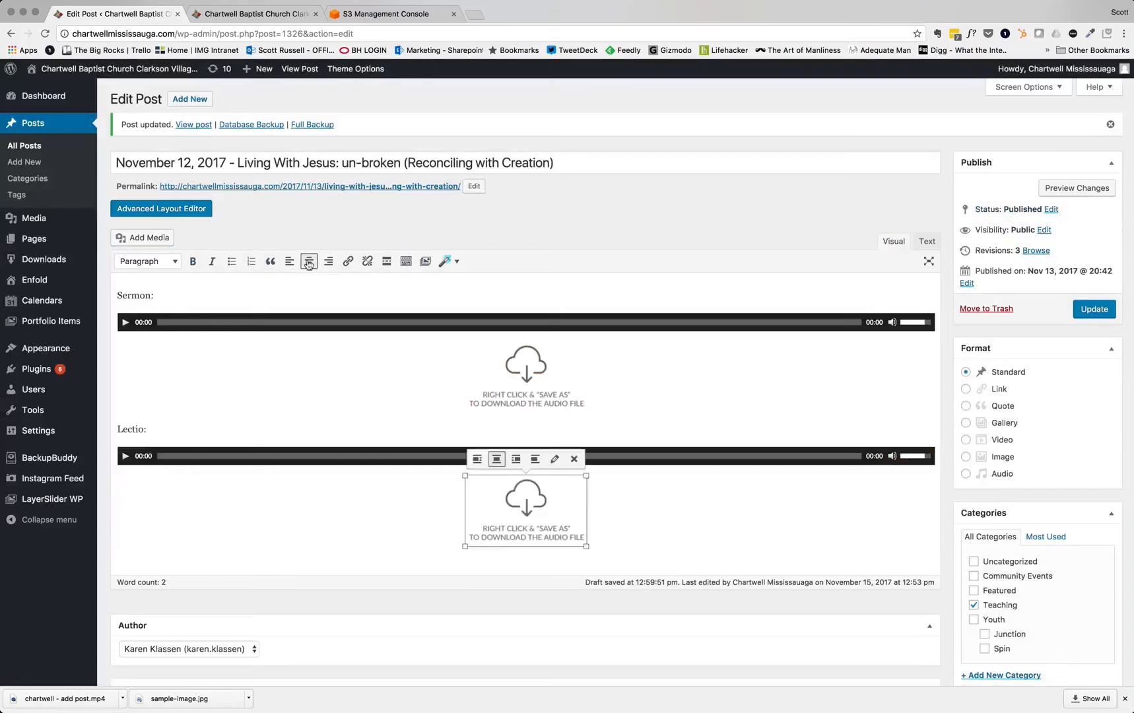
Step: Link the download button image under the Lectio player to the copied Sacred Reading 7 November 12 2017.mp3 address
{"action": "left_click", "coordinate": [348, 261]}
{"action": "right_click", "coordinate": [430, 462]}
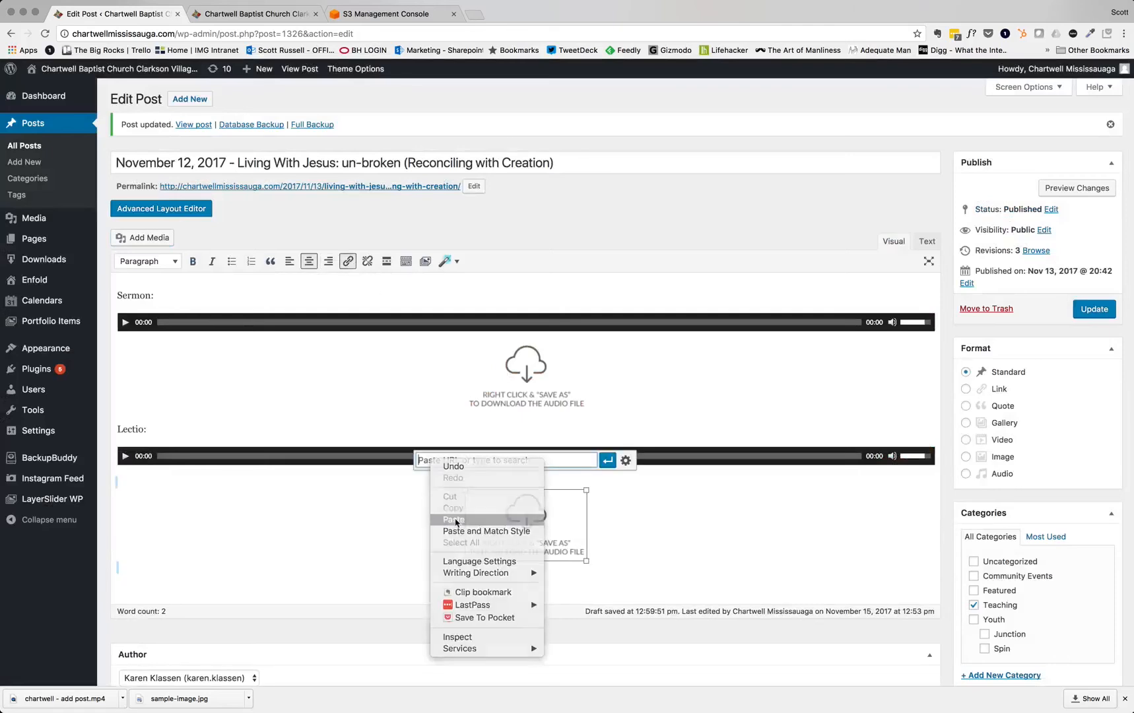
{"action": "left_click", "coordinate": [456, 520]}
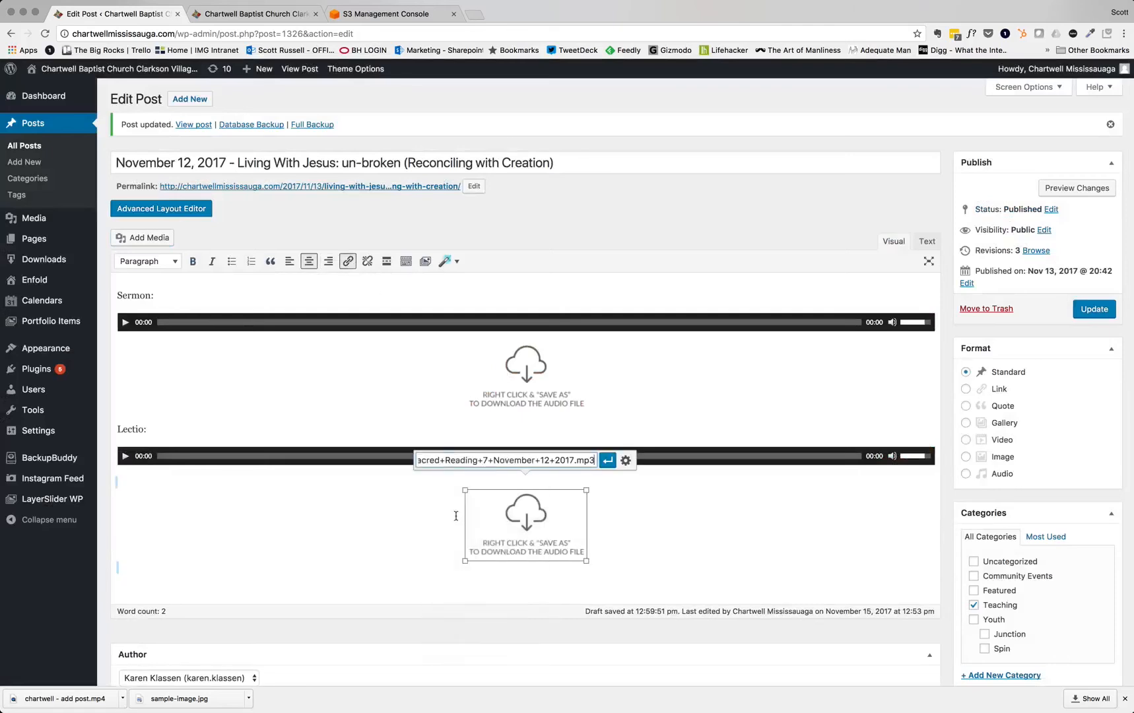
{"action": "left_click", "coordinate": [608, 462]}
Step: Check the post's author list, keeping the assigned speaker selected, and review the chosen category
{"action": "scroll", "coordinate": [627, 523], "scroll_direction": "down", "scroll_amount": 3}
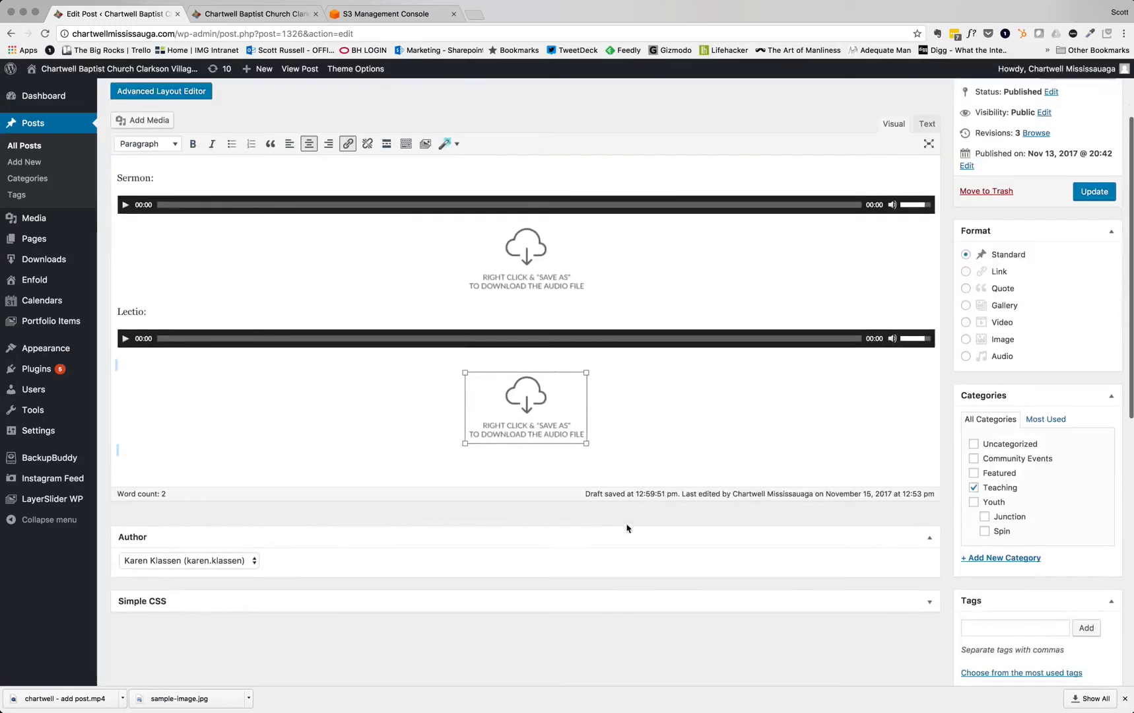
{"action": "left_click", "coordinate": [169, 565]}
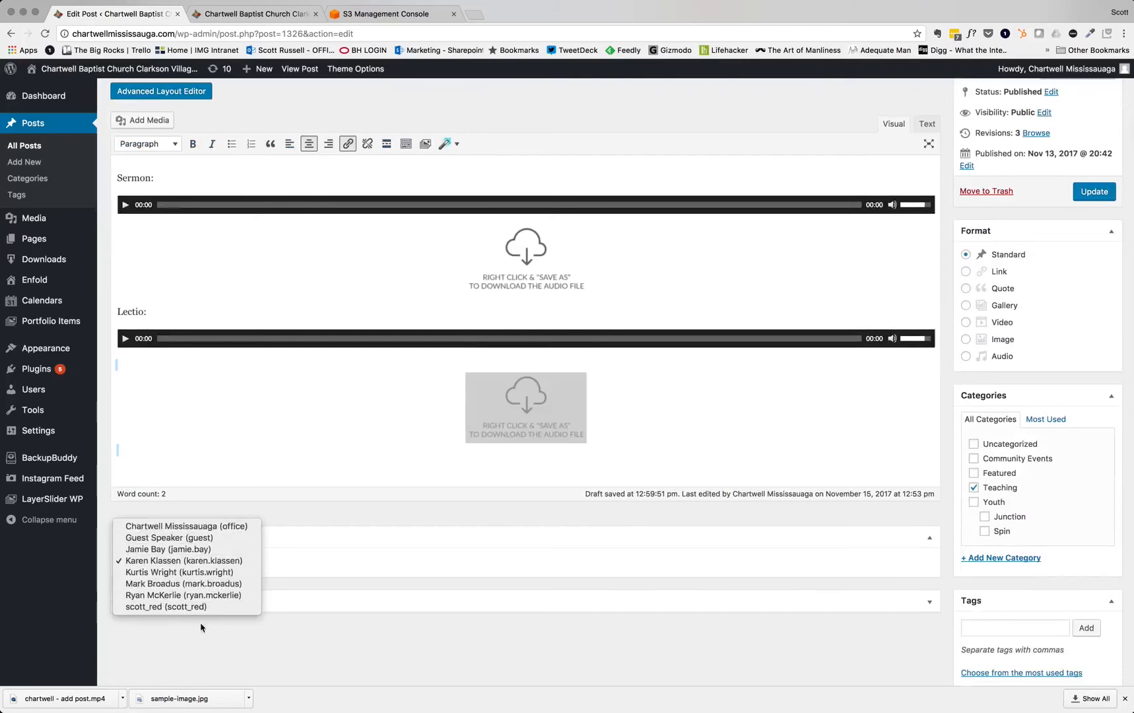
{"action": "left_click", "coordinate": [159, 562]}
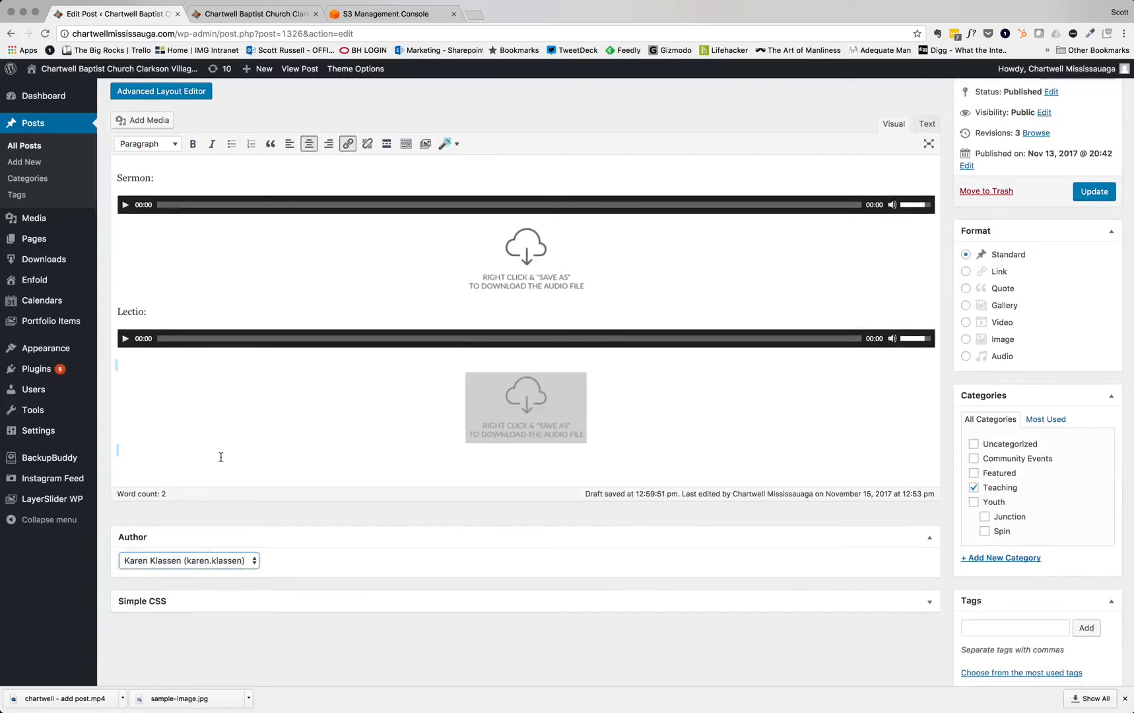
{"action": "scroll", "coordinate": [221, 456], "scroll_direction": "up", "scroll_amount": 2}
{"action": "scroll", "coordinate": [221, 457], "scroll_direction": "down", "scroll_amount": 3}
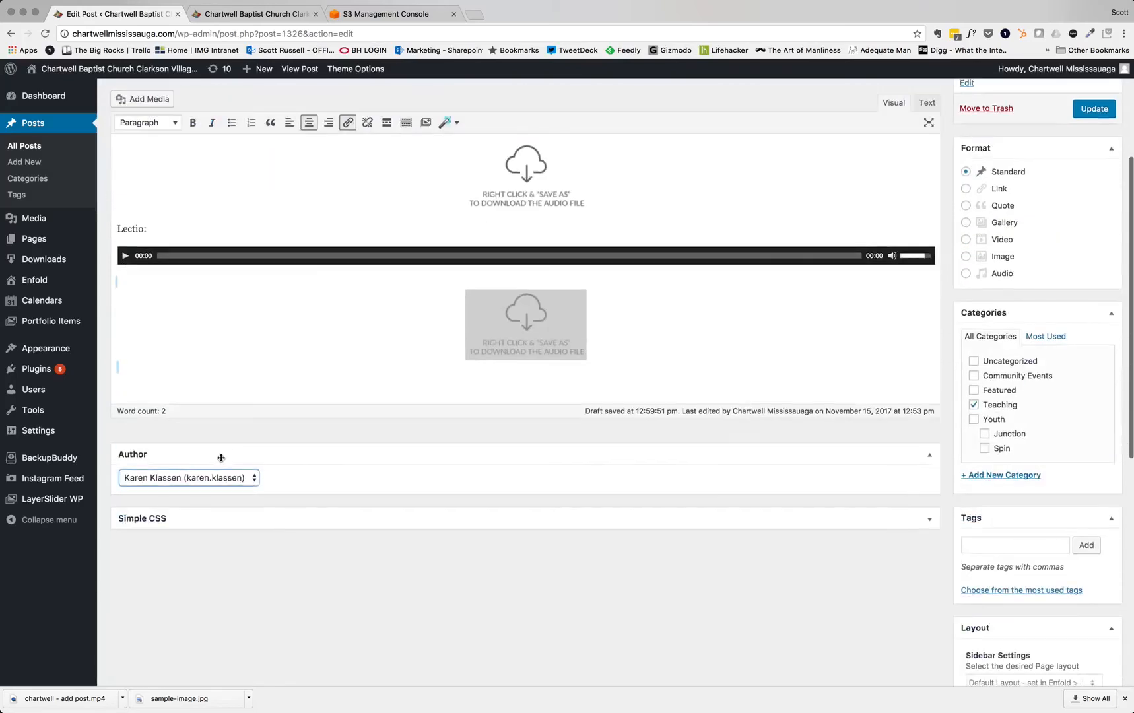
{"action": "scroll", "coordinate": [462, 598], "scroll_direction": "up", "scroll_amount": 3}
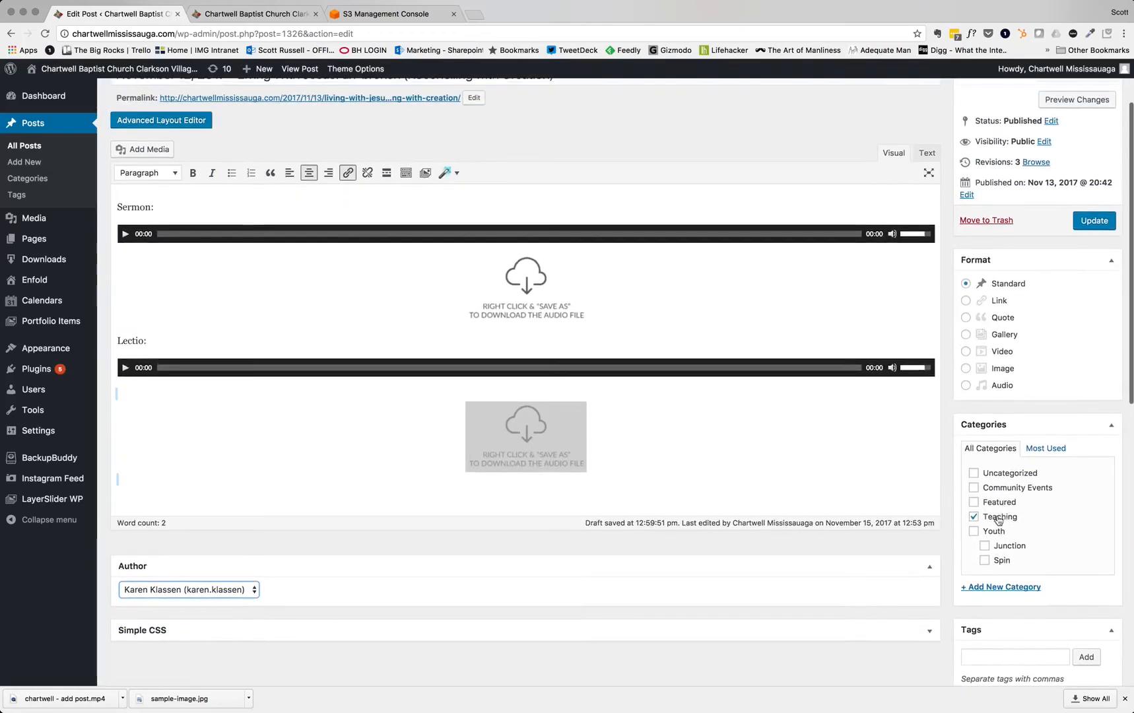
Step: Set Unbroken_to-God-1.jpg from the media library as the post's featured image
{"action": "scroll", "coordinate": [1000, 518], "scroll_direction": "down", "scroll_amount": 5}
{"action": "scroll", "coordinate": [997, 516], "scroll_direction": "down", "scroll_amount": 5}
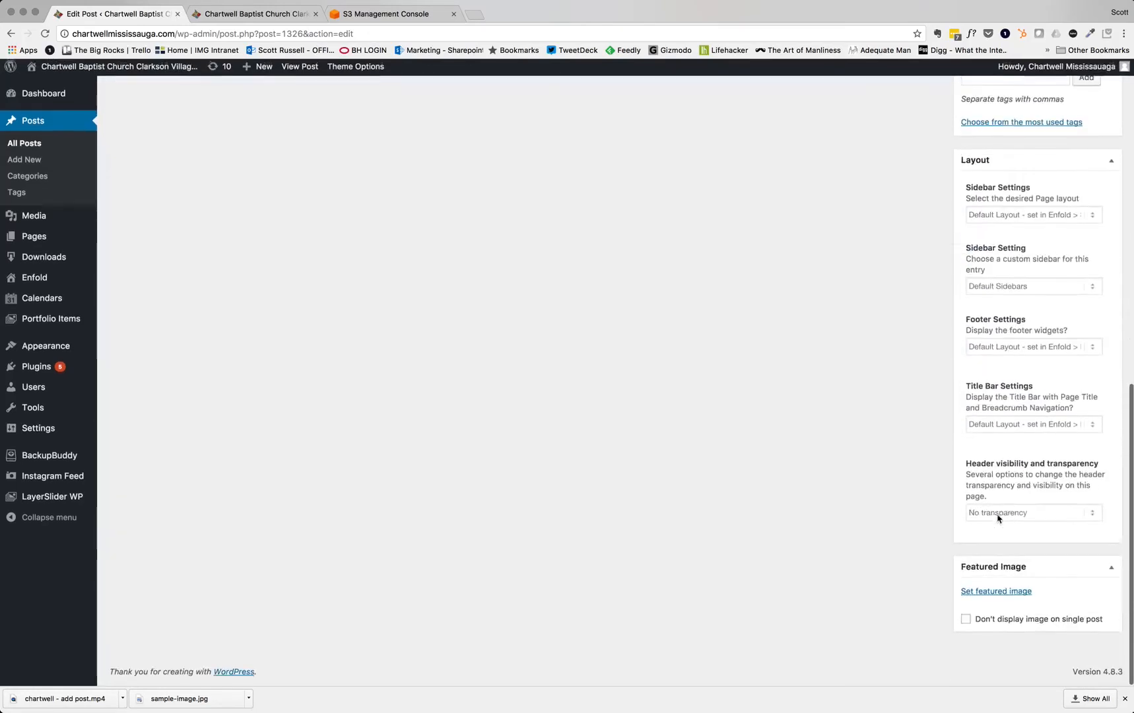
{"action": "left_click", "coordinate": [1001, 594]}
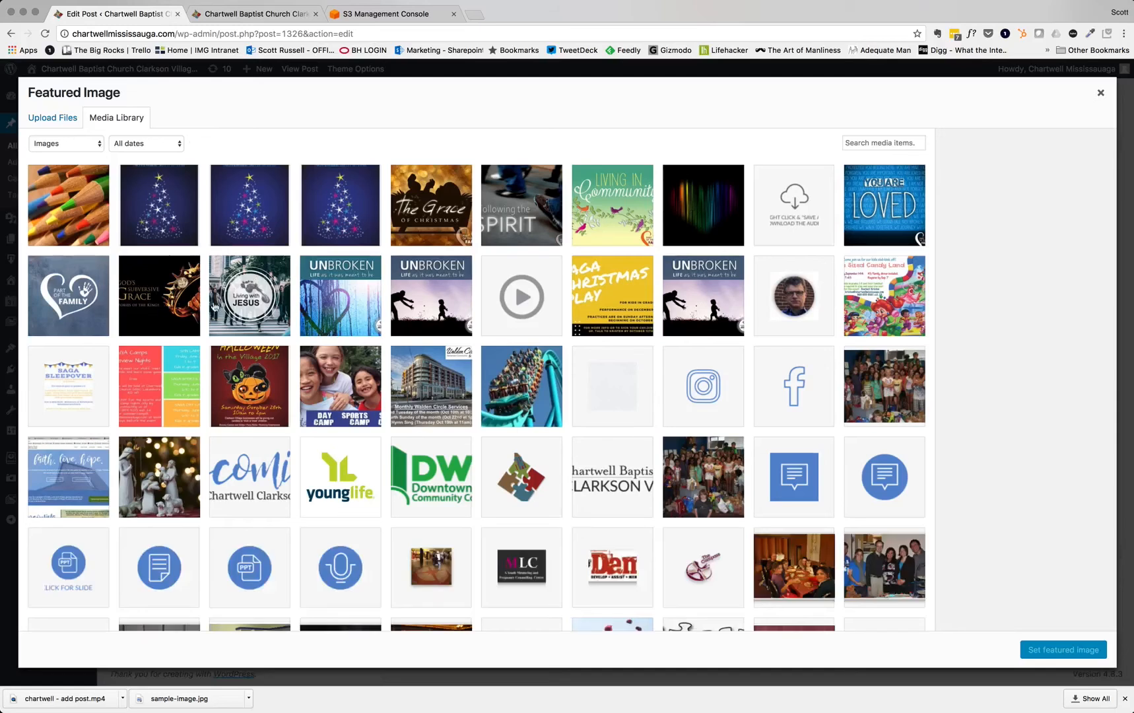
{"action": "left_click", "coordinate": [425, 301]}
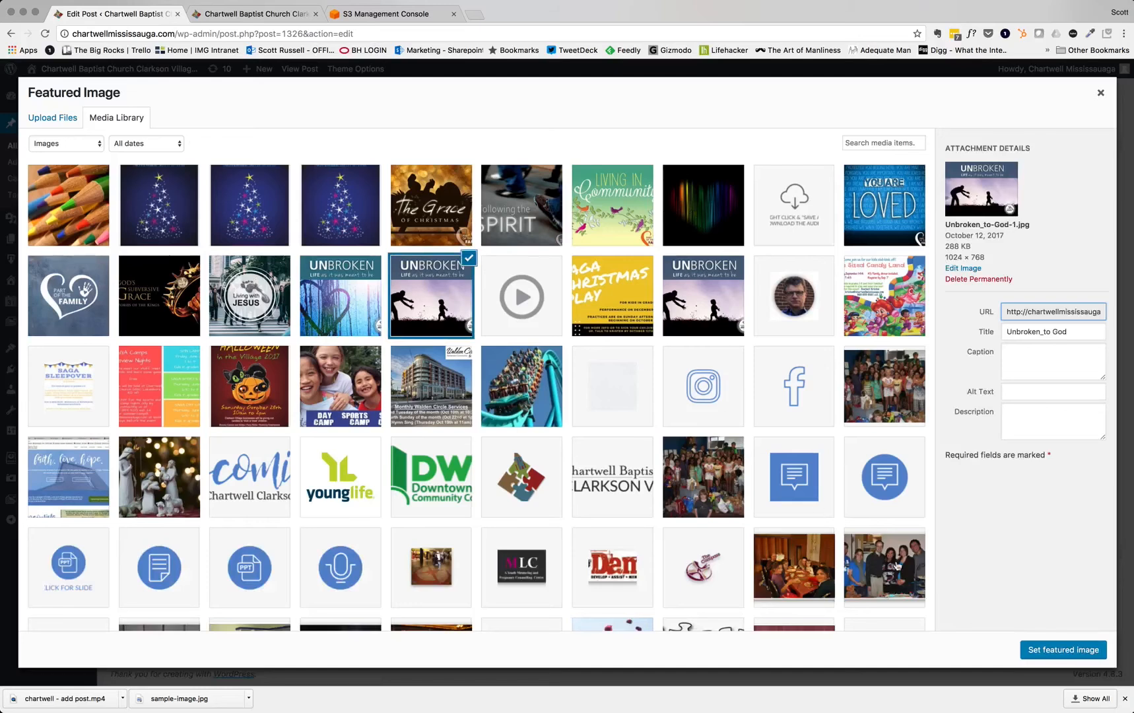
{"action": "left_click", "coordinate": [1069, 652]}
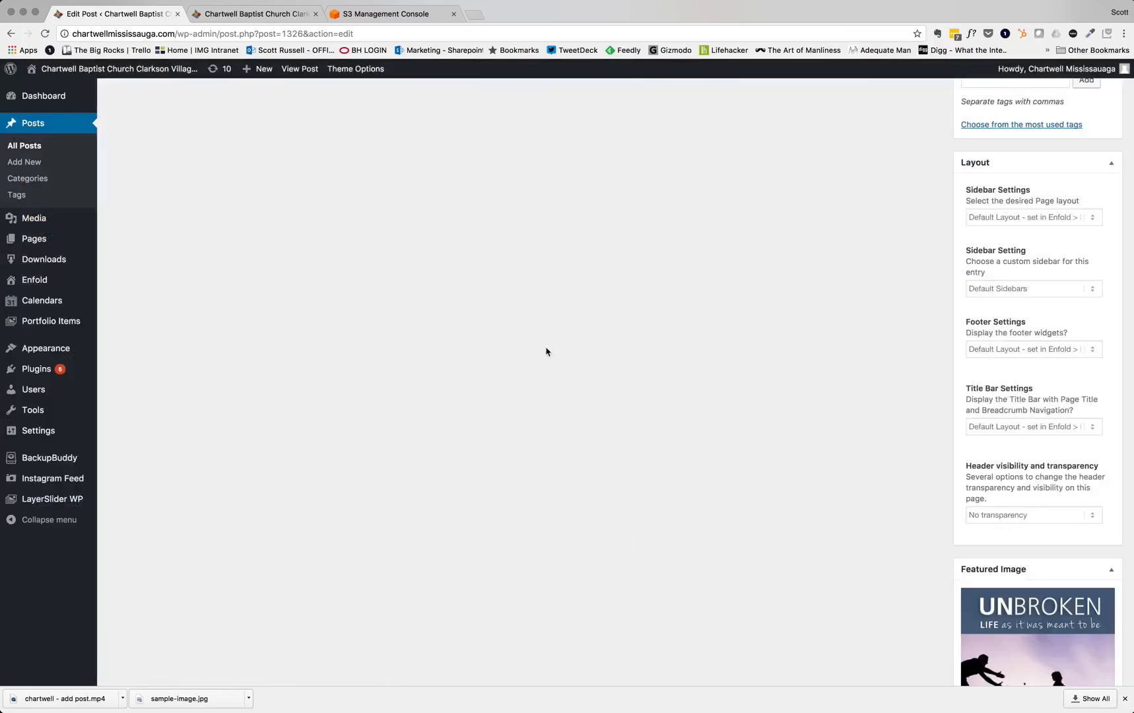
Step: Review the post's content, category and author, and update the published post
{"action": "scroll", "coordinate": [546, 353], "scroll_direction": "up", "scroll_amount": 15}
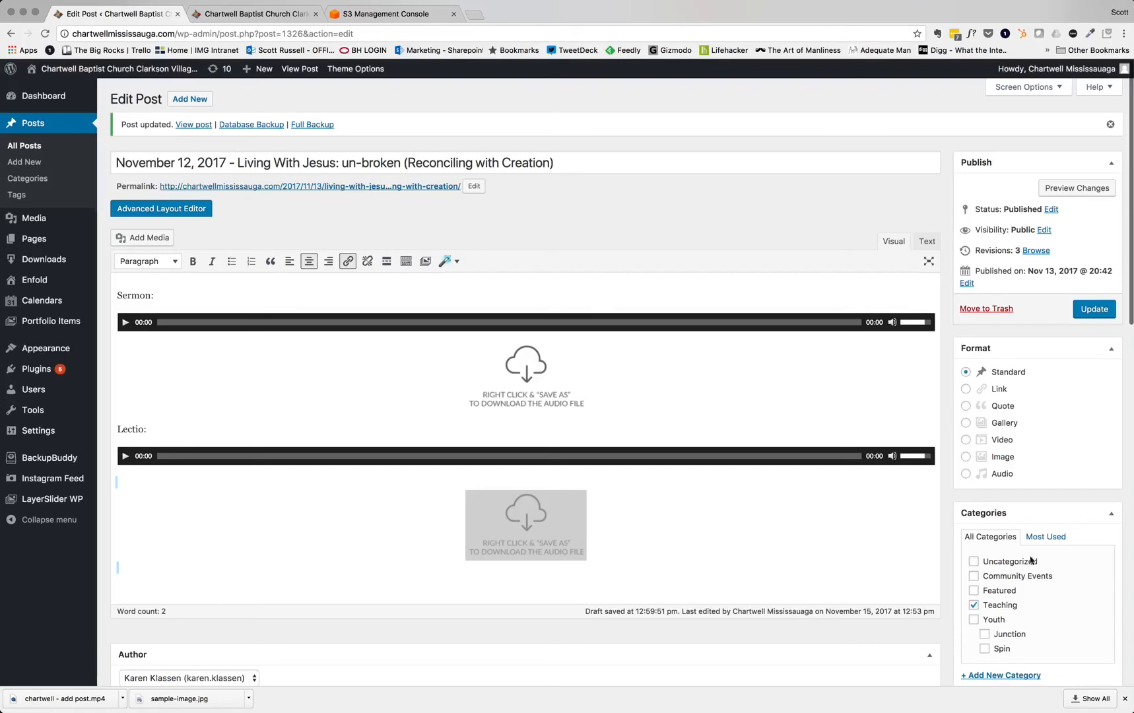
{"action": "scroll", "coordinate": [1018, 620], "scroll_direction": "down", "scroll_amount": 5}
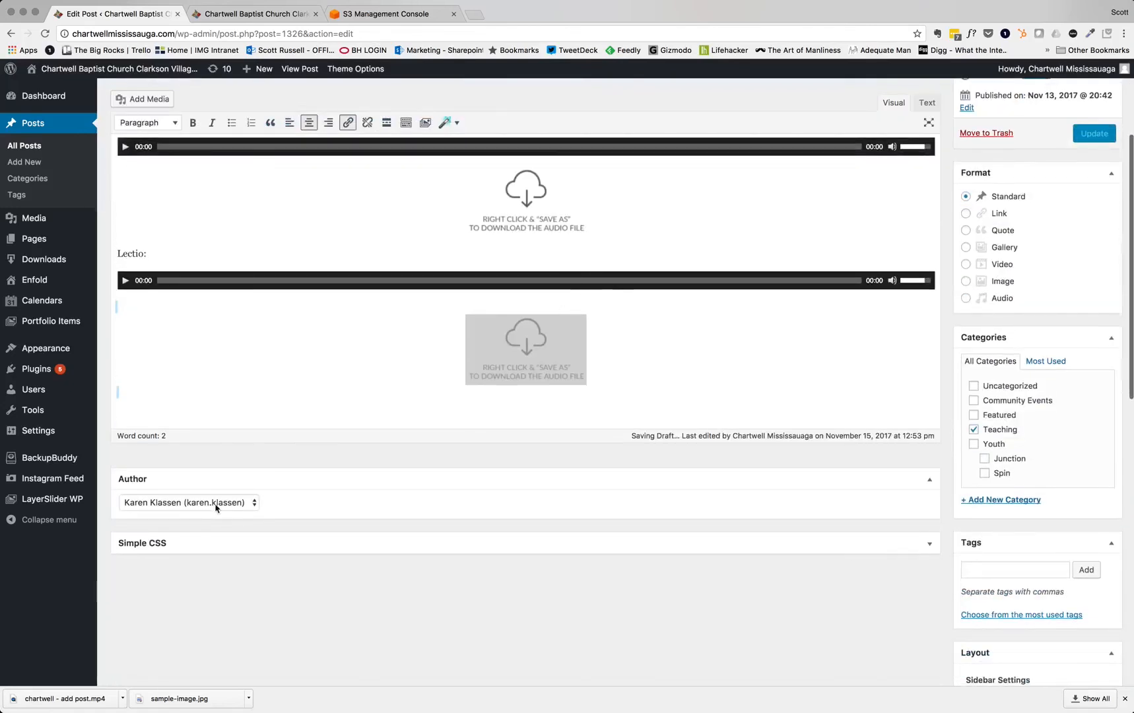
{"action": "left_click", "coordinate": [1095, 135]}
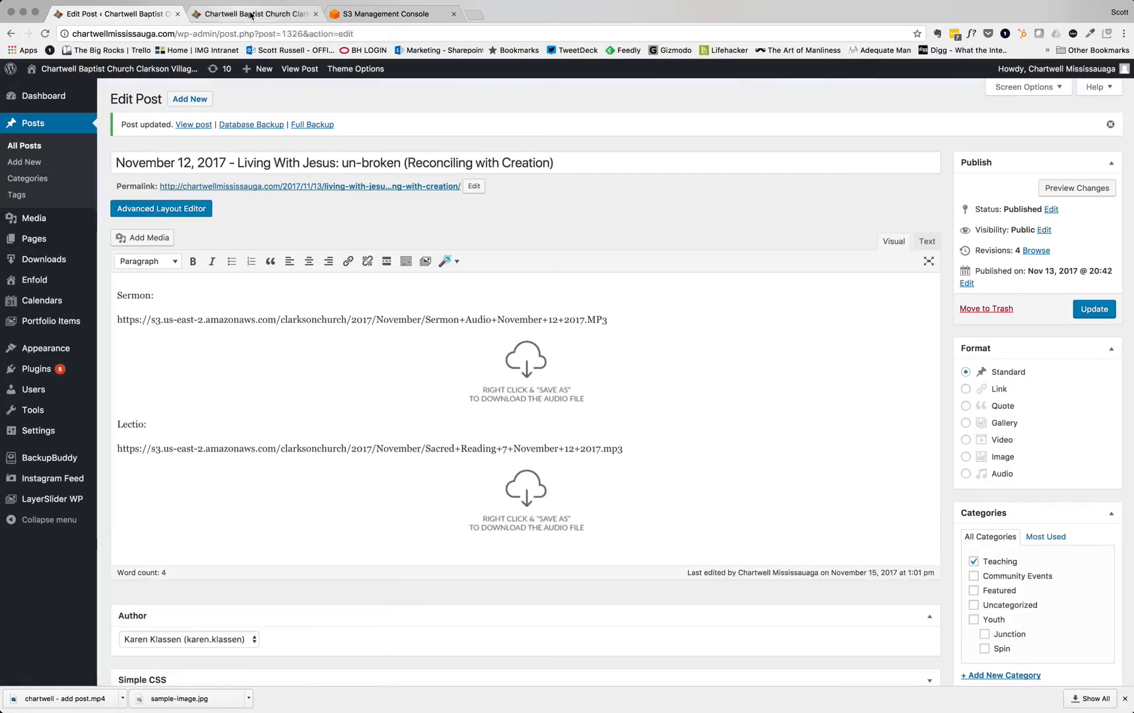
Step: Open the November 12, 2017 sermon post from the live site's Teaching page
{"action": "left_click", "coordinate": [252, 14]}
{"action": "left_click", "coordinate": [852, 100]}
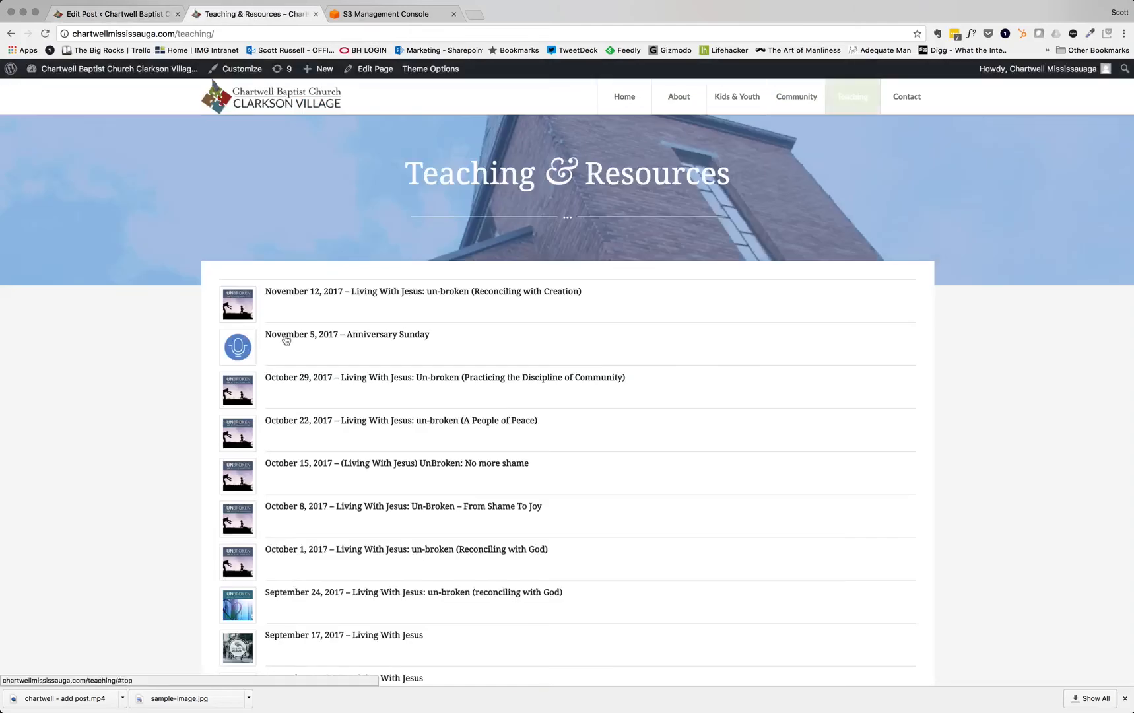
{"action": "left_click", "coordinate": [345, 294]}
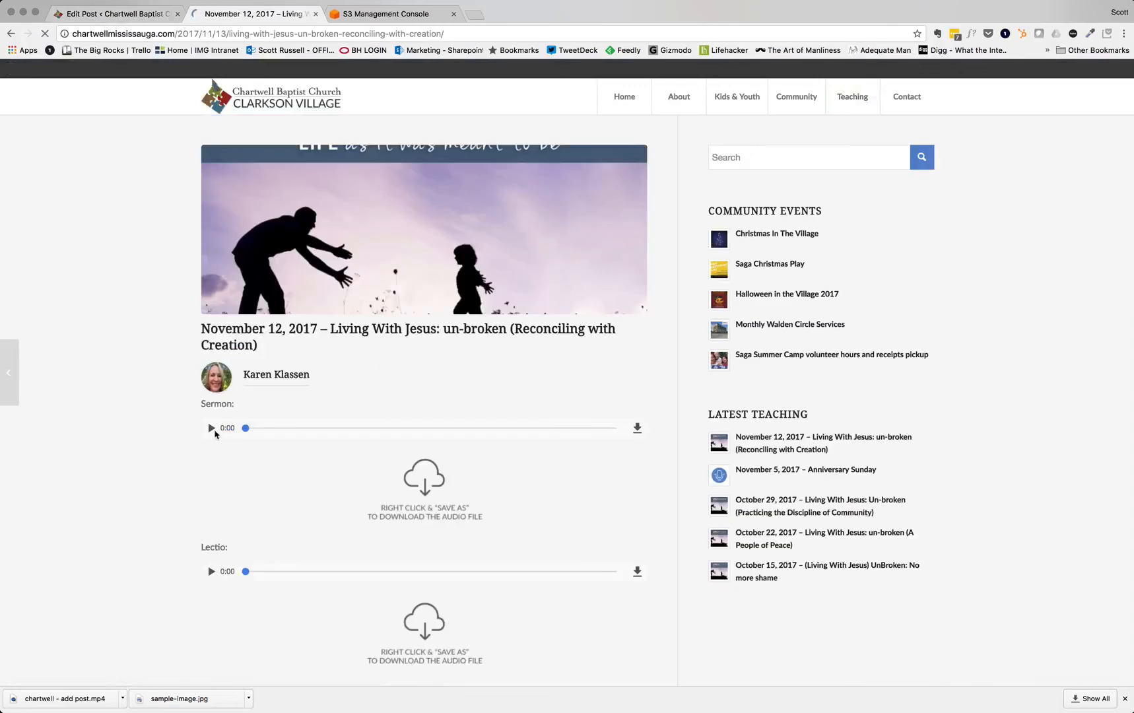
Step: Test playback of the Sermon and Lectio audio players on the live post, pausing each, and return to the post editor
{"action": "left_click", "coordinate": [211, 431]}
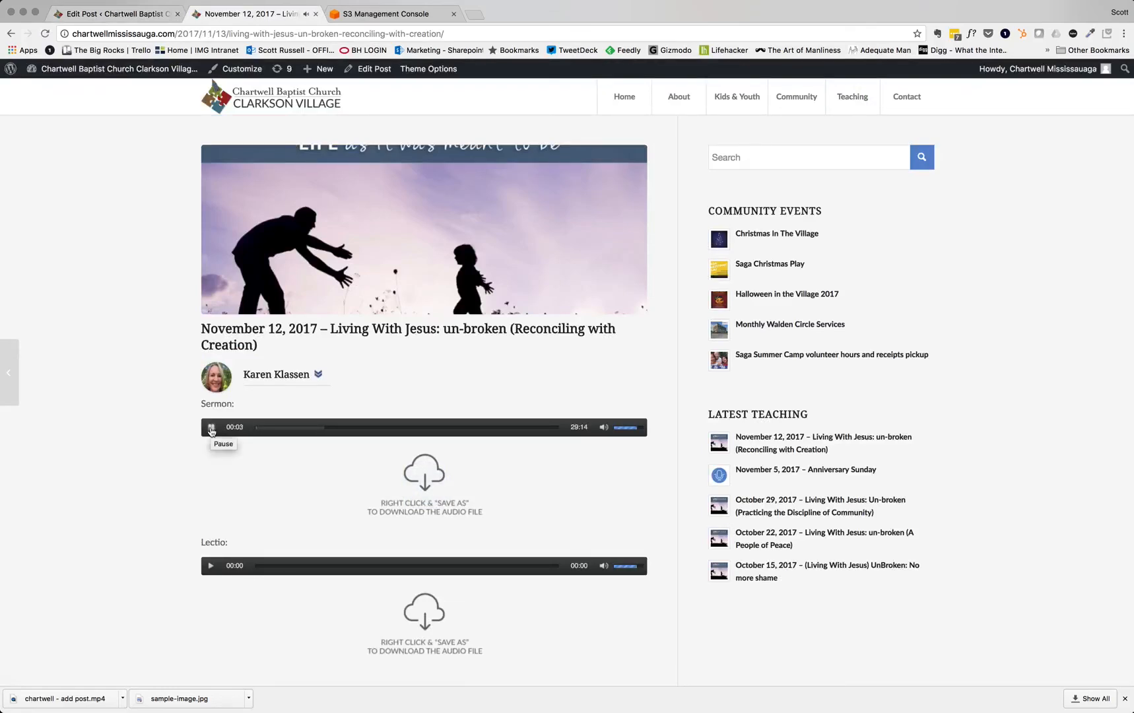
{"action": "left_click", "coordinate": [212, 428]}
{"action": "left_click", "coordinate": [211, 567]}
{"action": "left_click", "coordinate": [211, 566]}
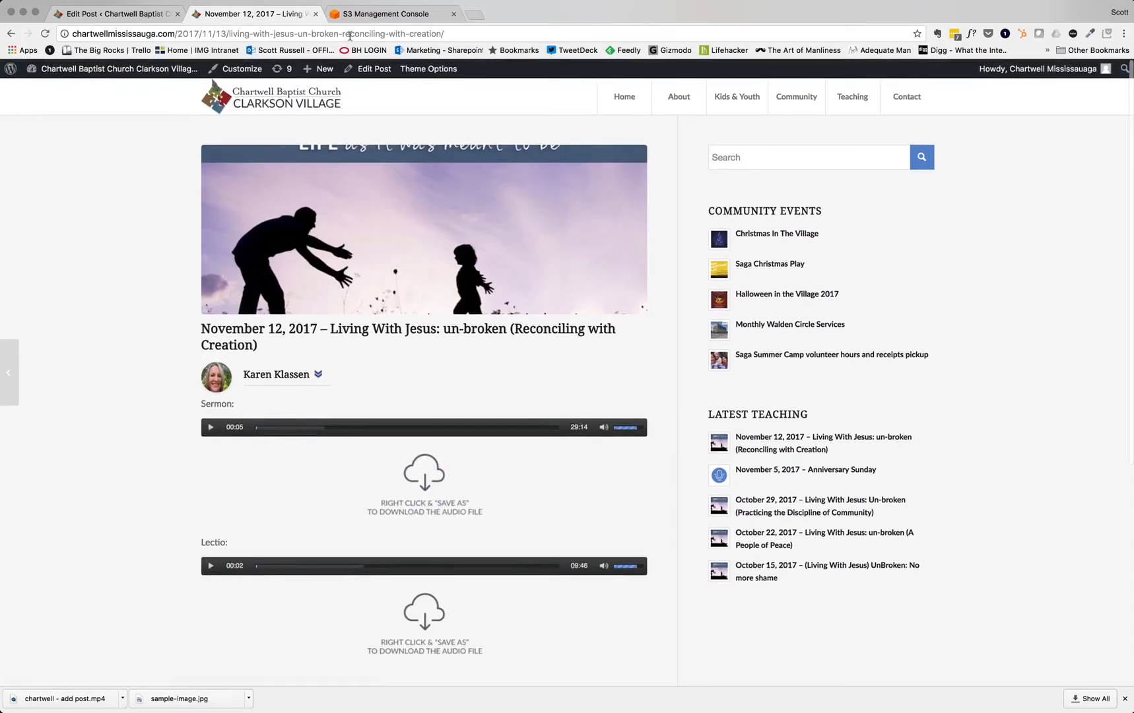
{"action": "left_click", "coordinate": [118, 14]}
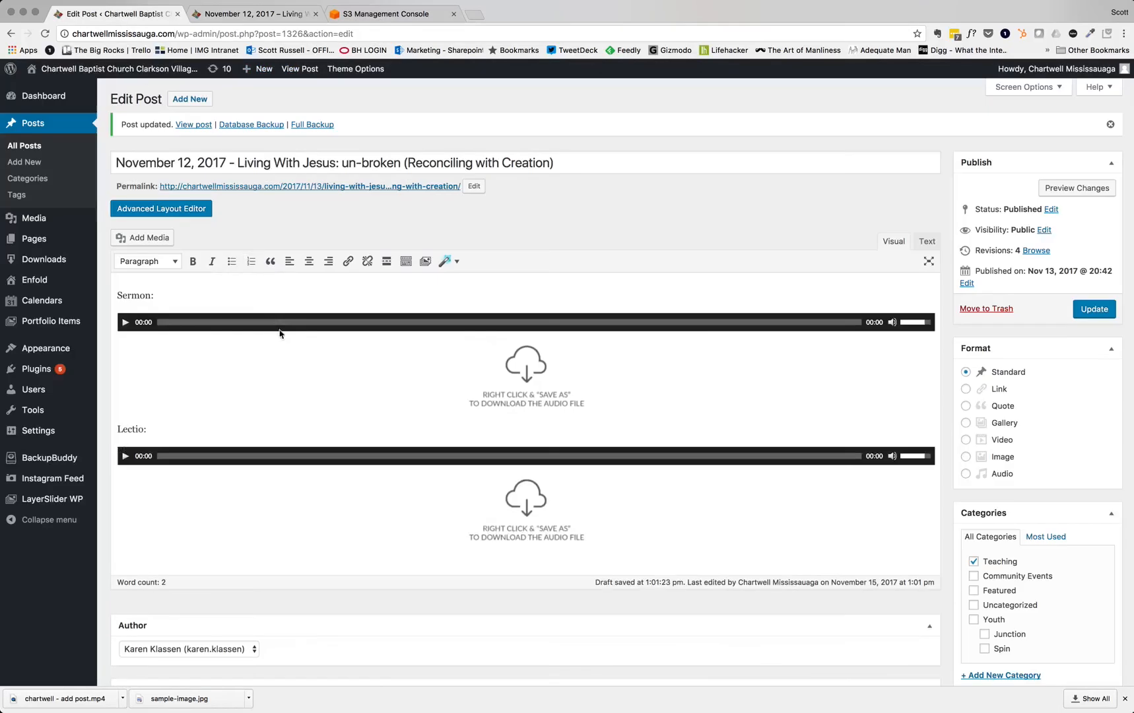